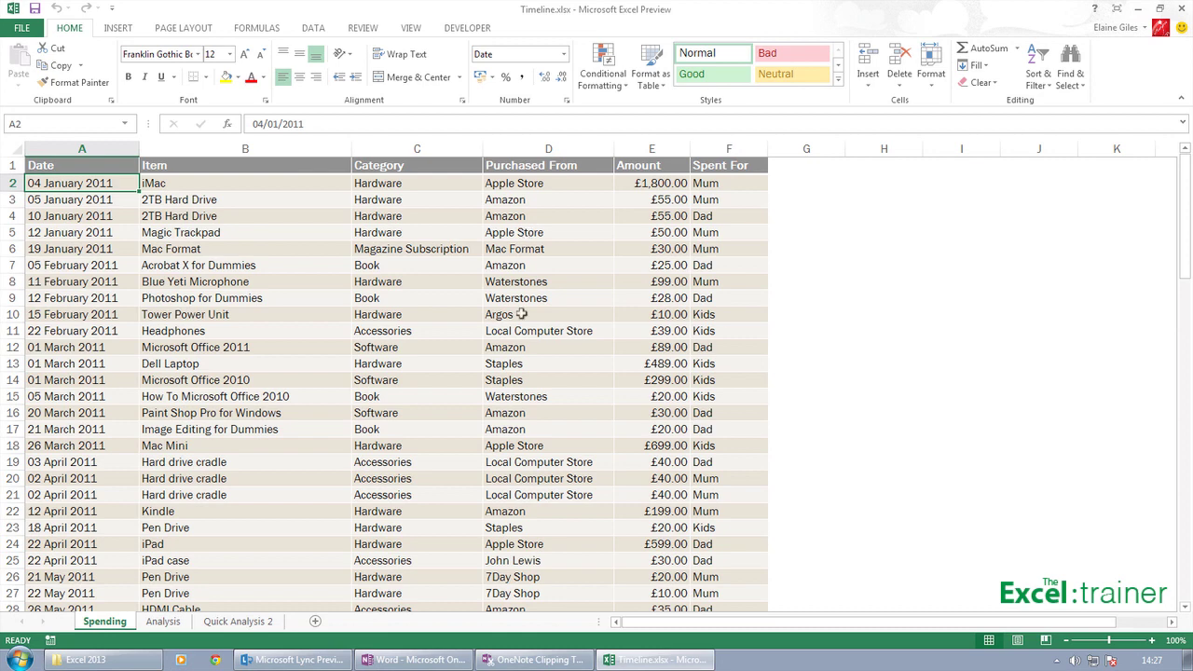
- Select a cell inside the Spending data range
{"action": "scroll", "coordinate": [522, 346], "scroll_direction": "down", "scroll_amount": 2}
{"action": "left_click", "coordinate": [523, 346]}
{"action": "scroll", "coordinate": [526, 346], "scroll_direction": "down", "scroll_amount": 11}
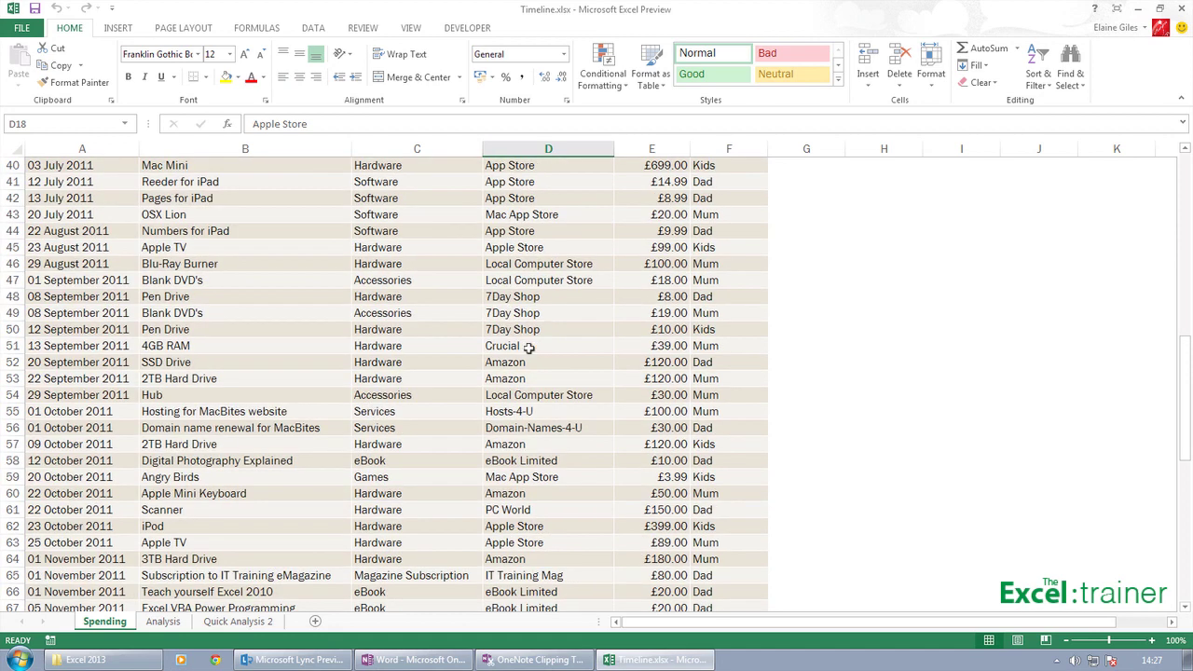
{"action": "scroll", "coordinate": [746, 317], "scroll_direction": "up", "scroll_amount": 4}
{"action": "scroll", "coordinate": [1158, 321], "scroll_direction": "up", "scroll_amount": 9}
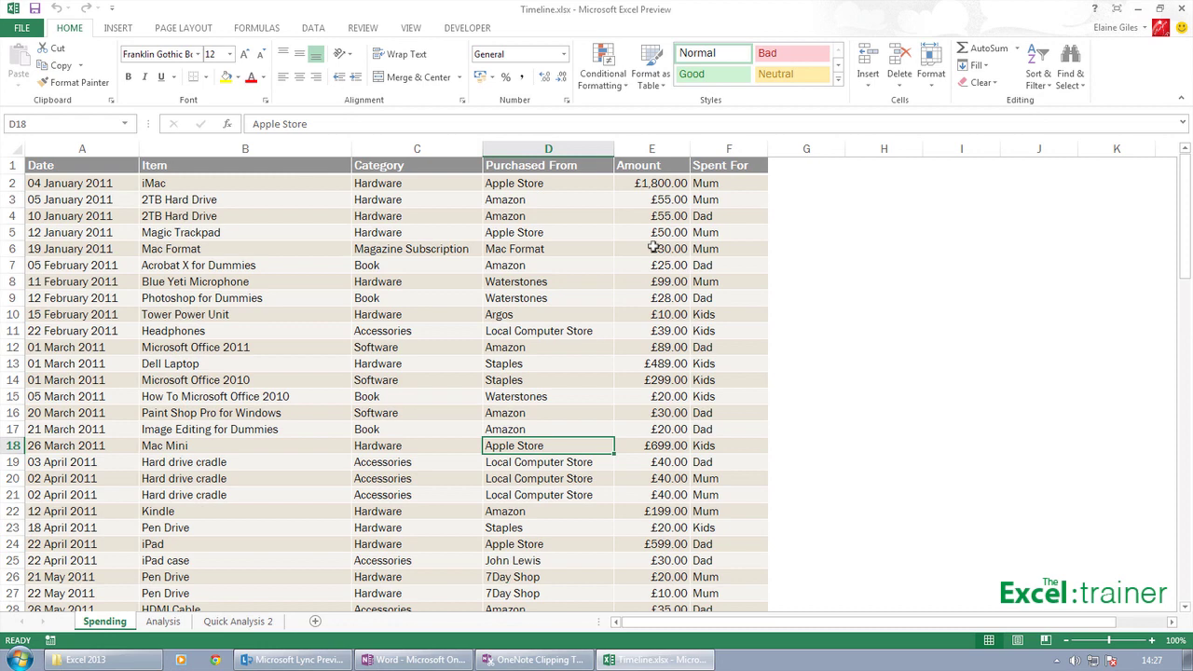
- Preview the Recommended PivotTables layouts for Sum of Amount by Category, Spent For and Purchased From
{"action": "left_click", "coordinate": [122, 30]}
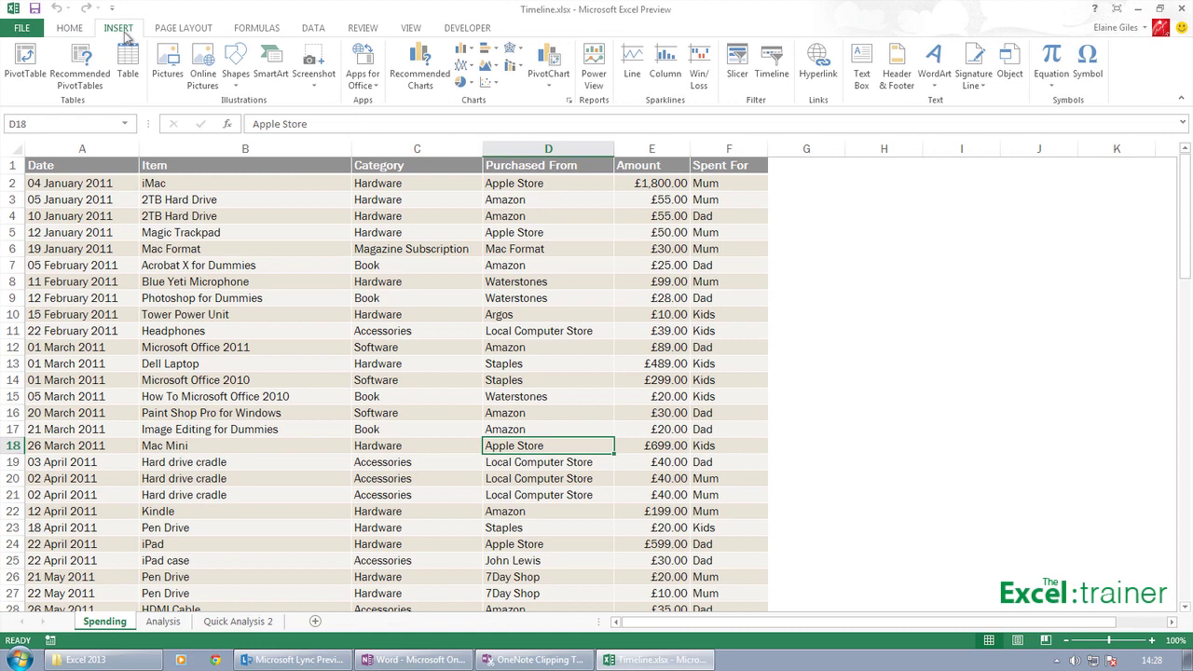
{"action": "left_click", "coordinate": [91, 67]}
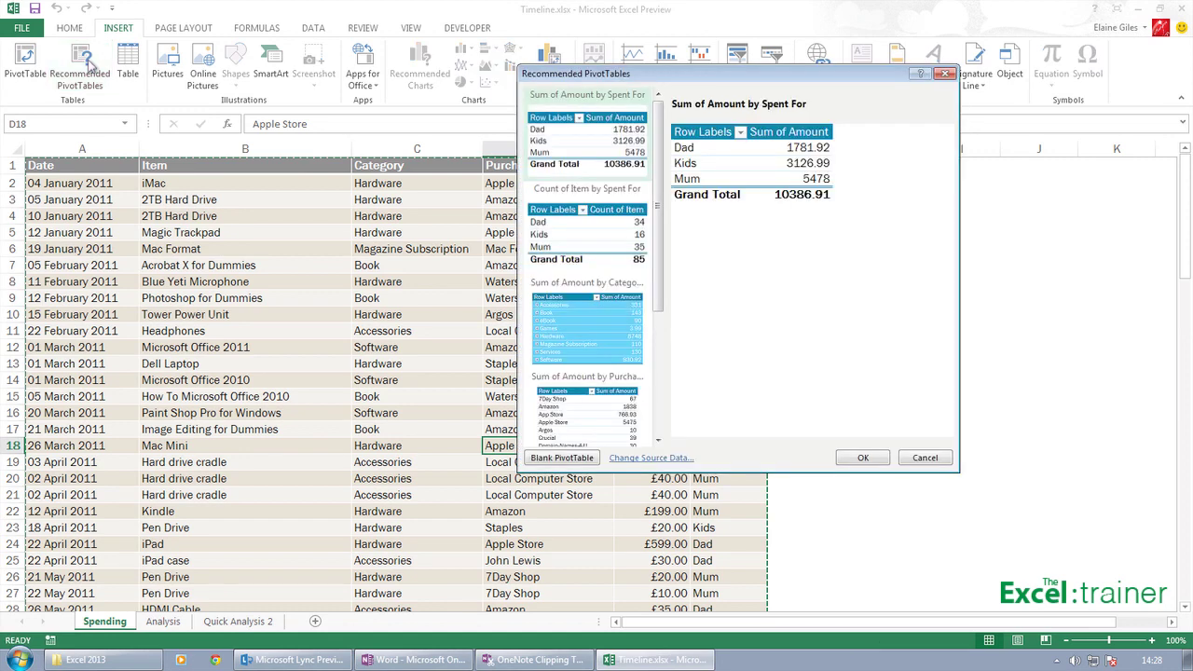
{"action": "left_click", "coordinate": [606, 252]}
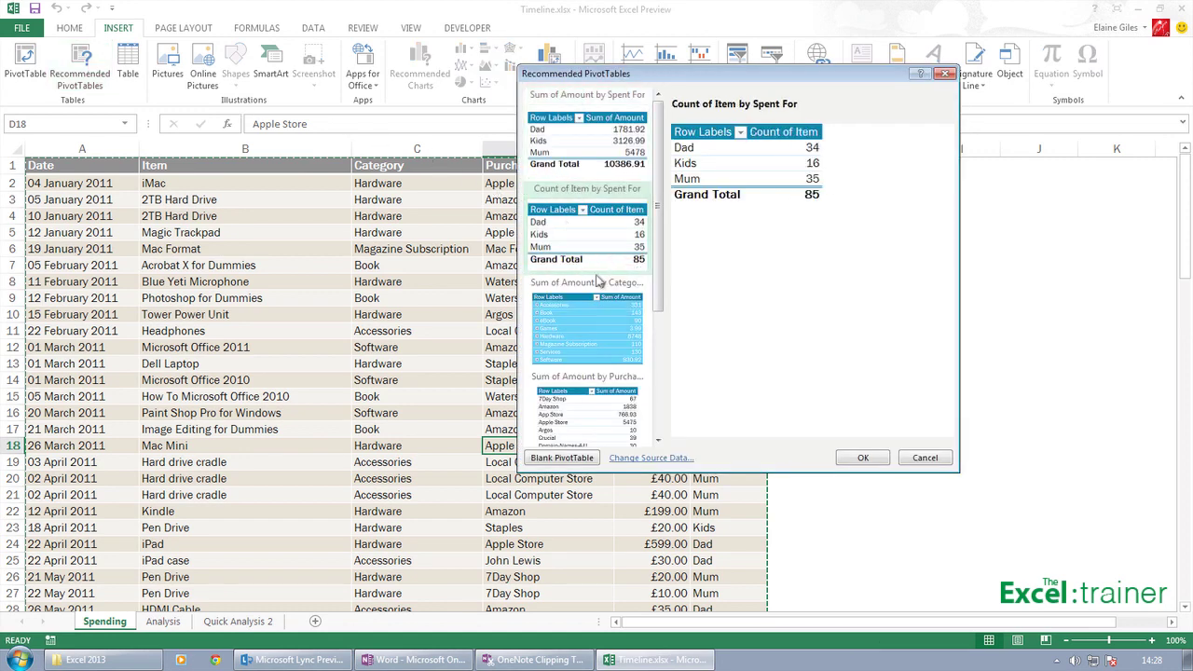
{"action": "left_click", "coordinate": [600, 333]}
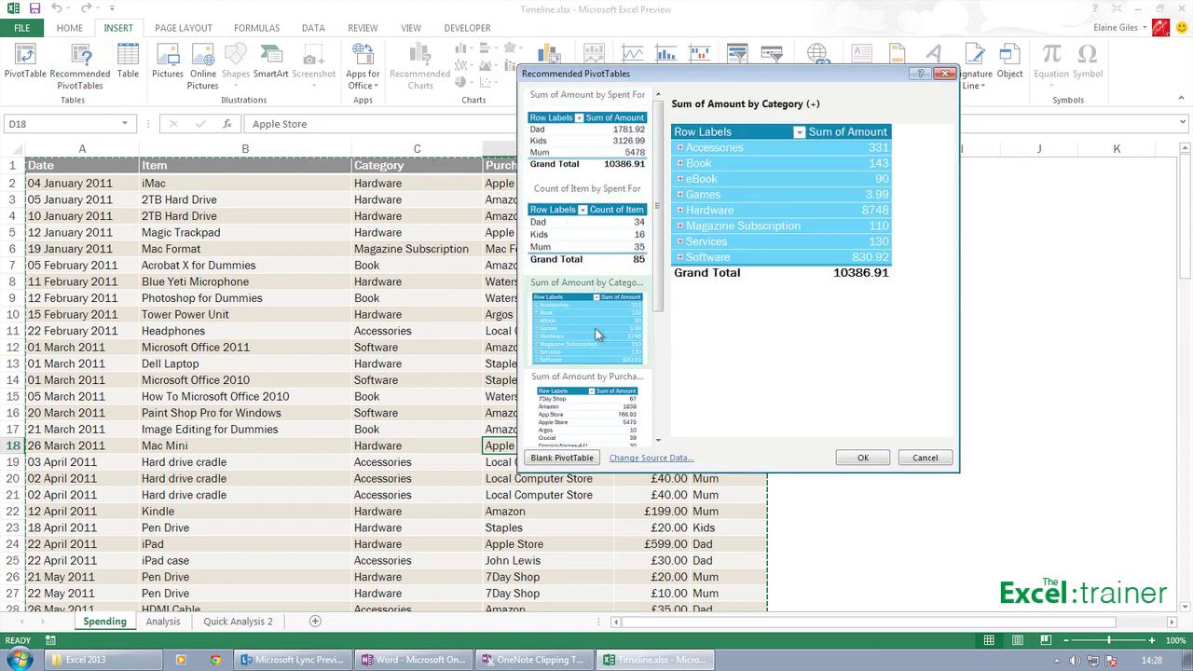
{"action": "left_click", "coordinate": [613, 164]}
{"action": "left_click_drag", "start_coordinate": [657, 156], "coordinate": [657, 240]}
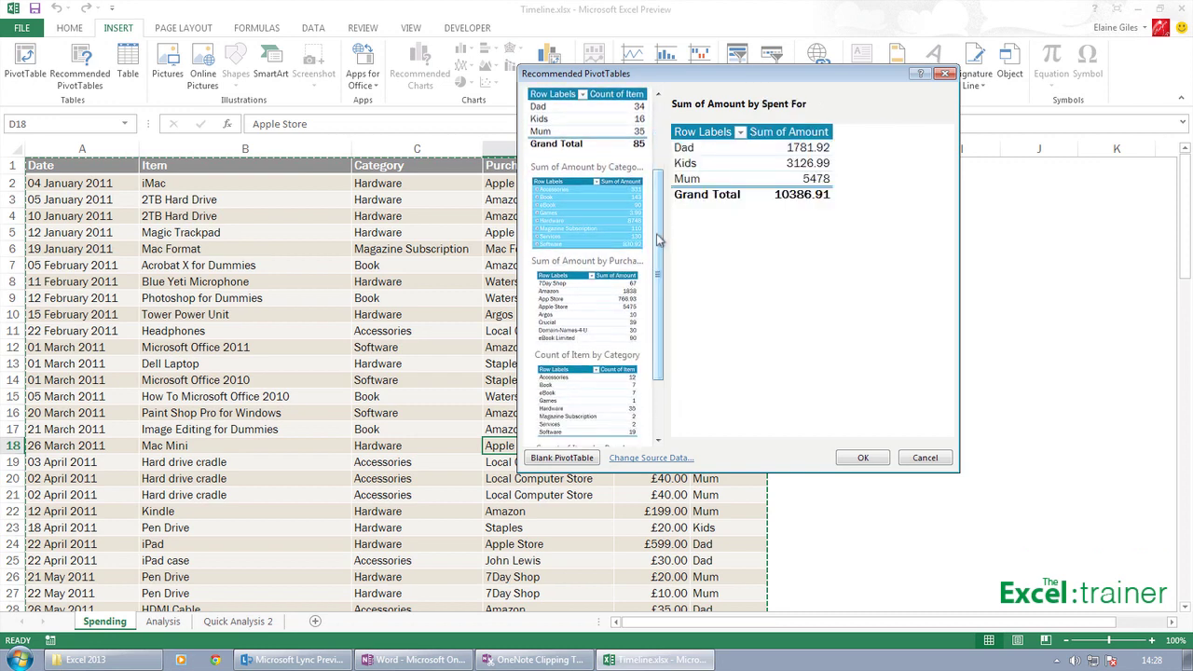
{"action": "left_click", "coordinate": [624, 283]}
- Preview the Count of Item layouts, then dismiss the suggestions without creating a pivot
{"action": "left_click", "coordinate": [620, 391]}
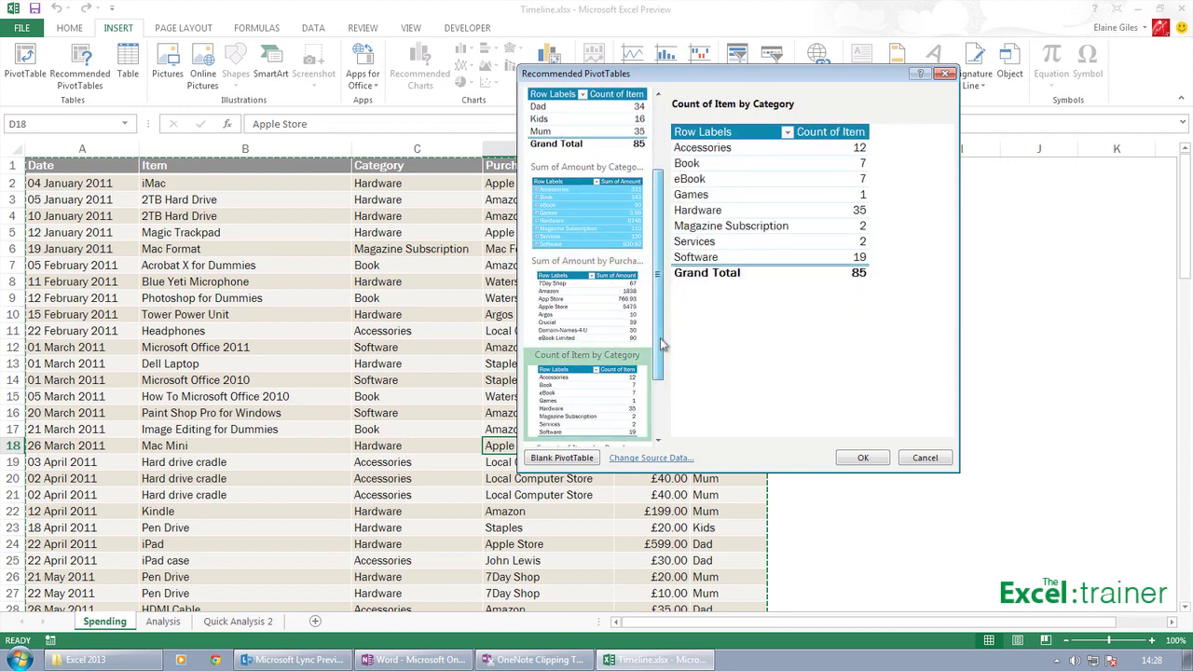
{"action": "left_click_drag", "start_coordinate": [662, 345], "coordinate": [661, 386]}
{"action": "left_click", "coordinate": [606, 401]}
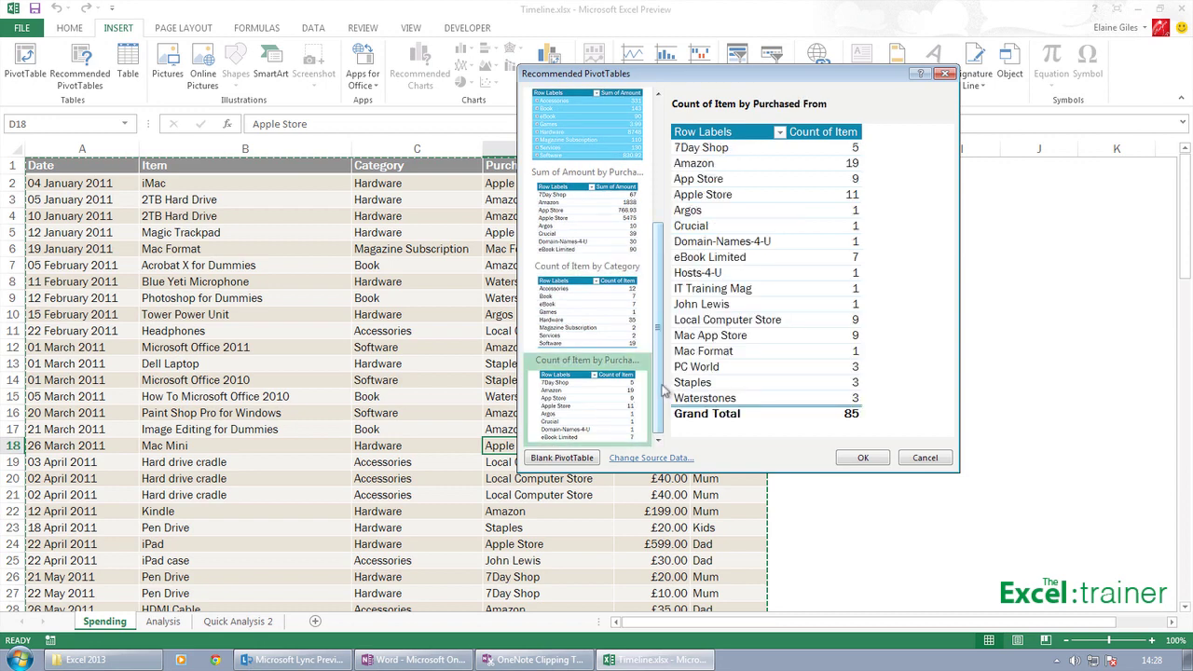
{"action": "scroll", "coordinate": [663, 392], "scroll_direction": "up", "scroll_amount": 10}
{"action": "left_click", "coordinate": [628, 218]}
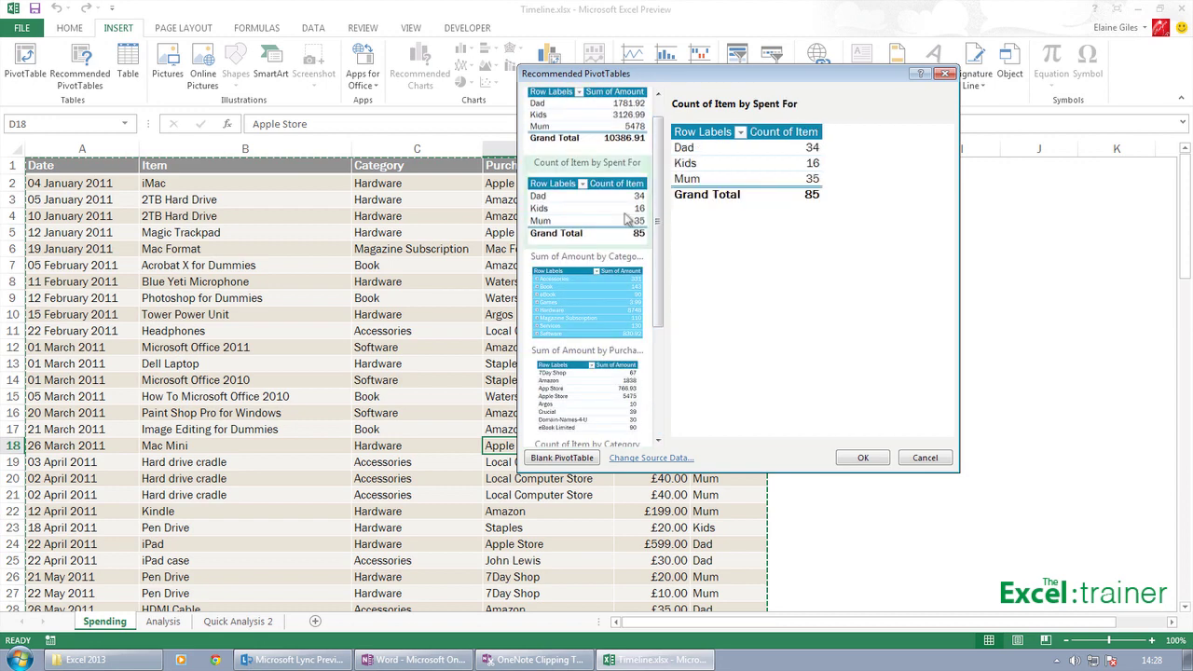
{"action": "left_click", "coordinate": [598, 116]}
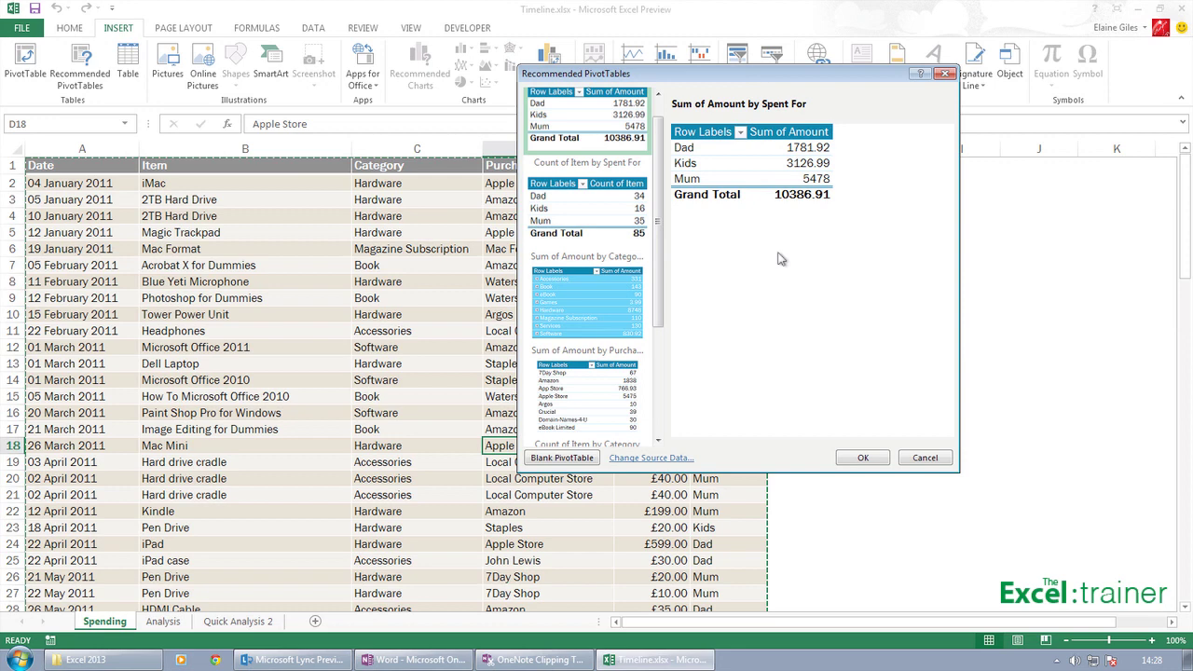
{"action": "left_click", "coordinate": [924, 459]}
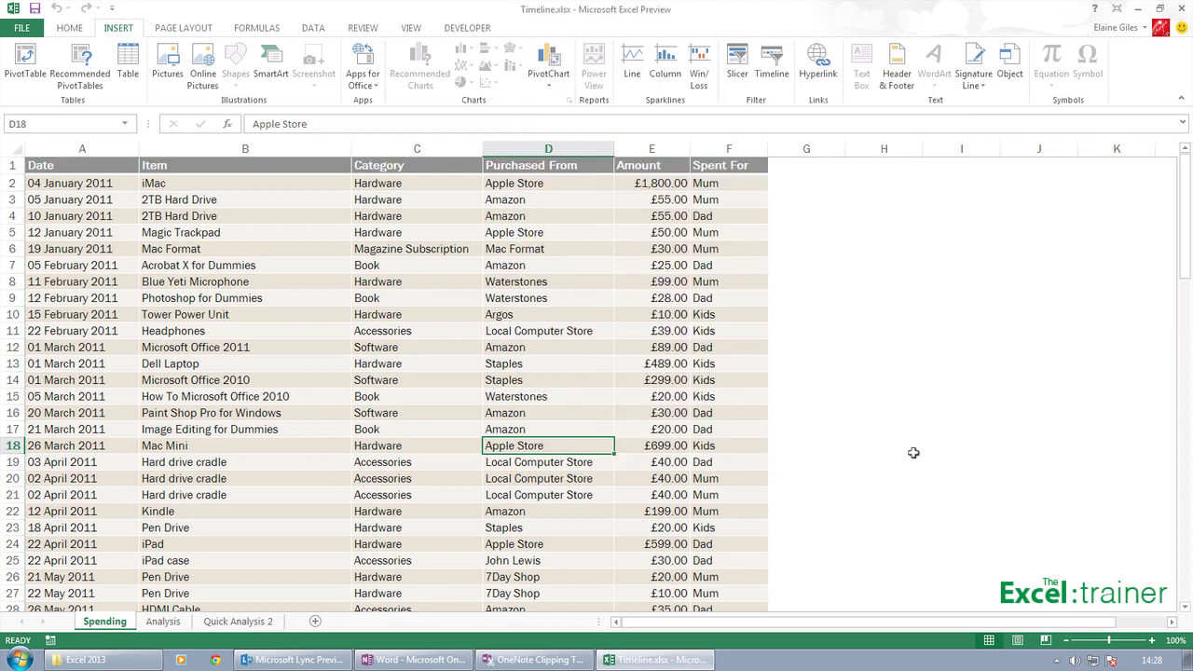
- Start a PivotTable from the Spending data, placed on the existing worksheet at Analysis!$A$1
{"action": "left_click", "coordinate": [675, 381]}
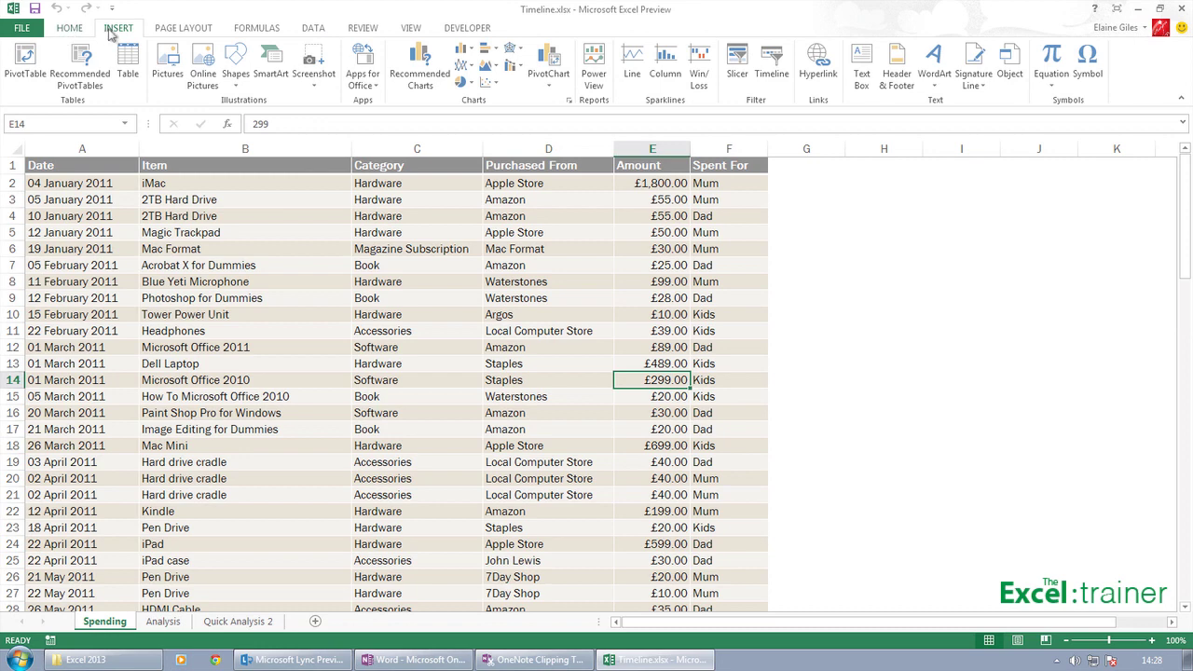
{"action": "left_click", "coordinate": [42, 58]}
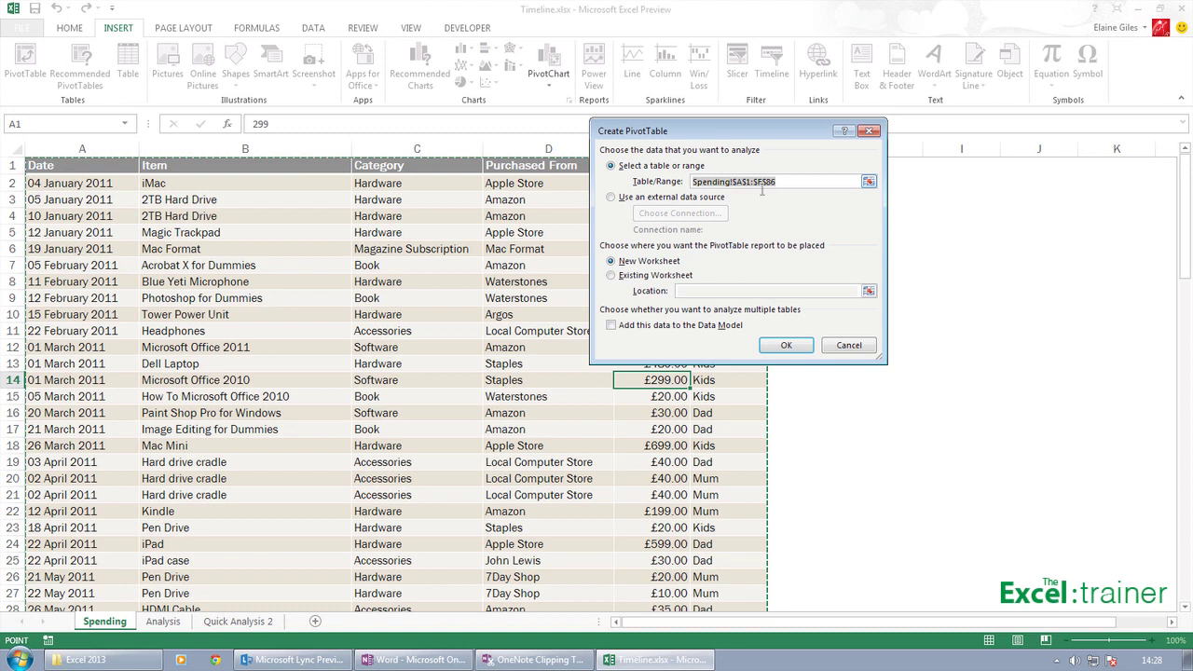
{"action": "left_click", "coordinate": [612, 276]}
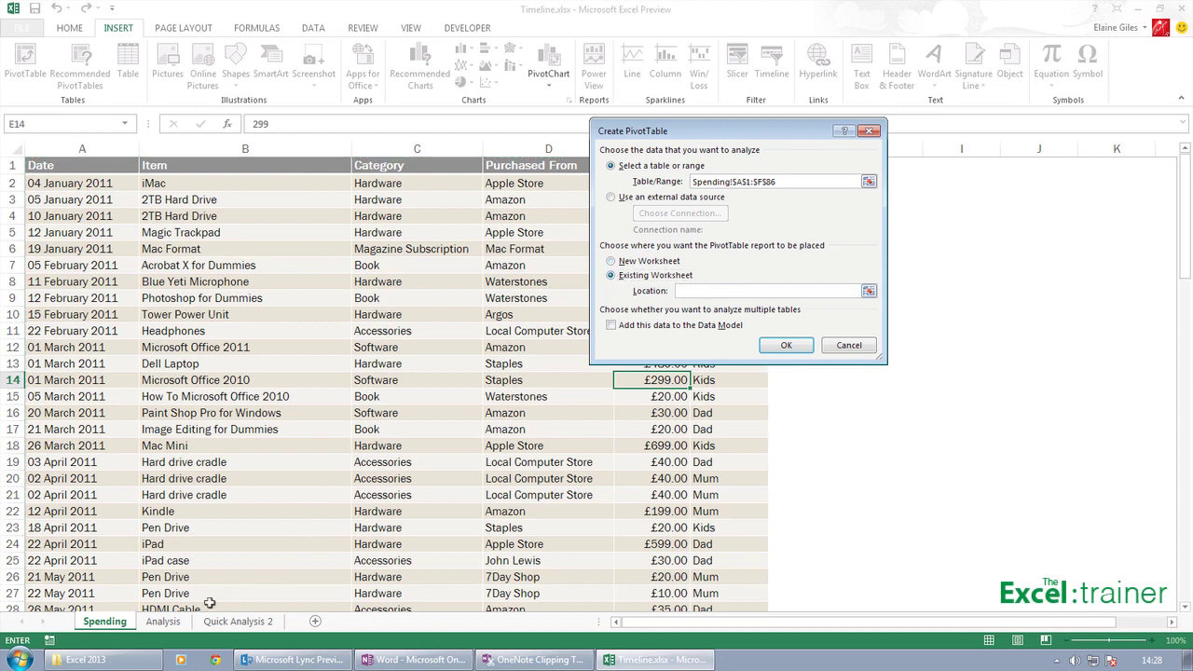
{"action": "left_click", "coordinate": [164, 621]}
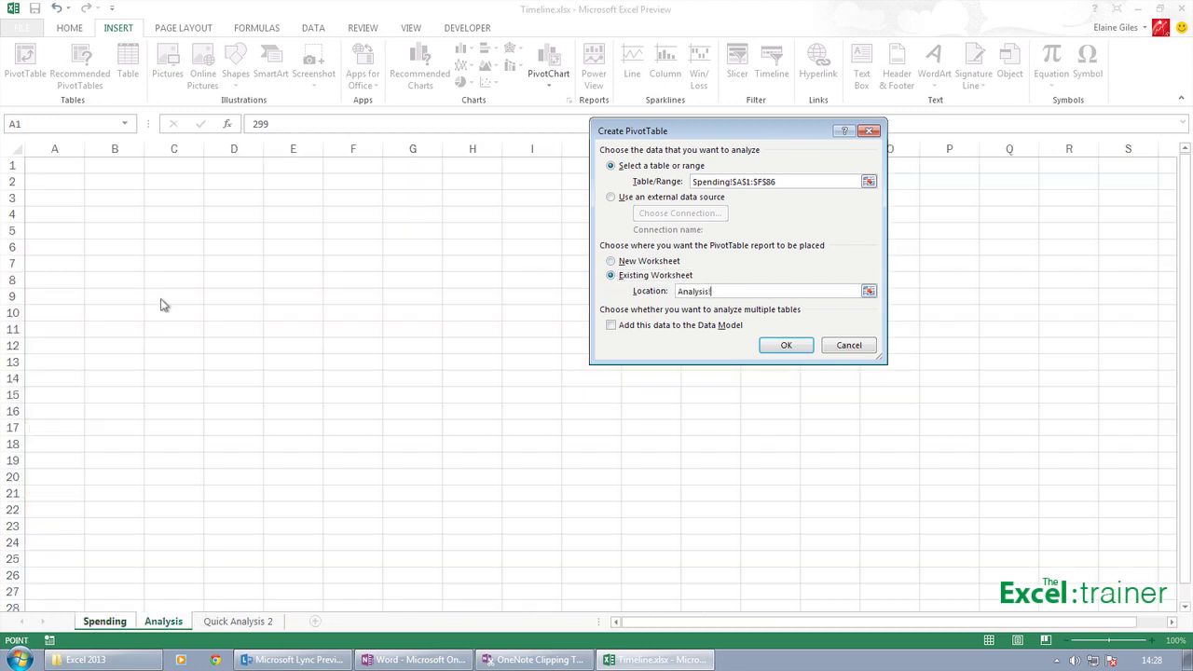
{"action": "left_click", "coordinate": [65, 161]}
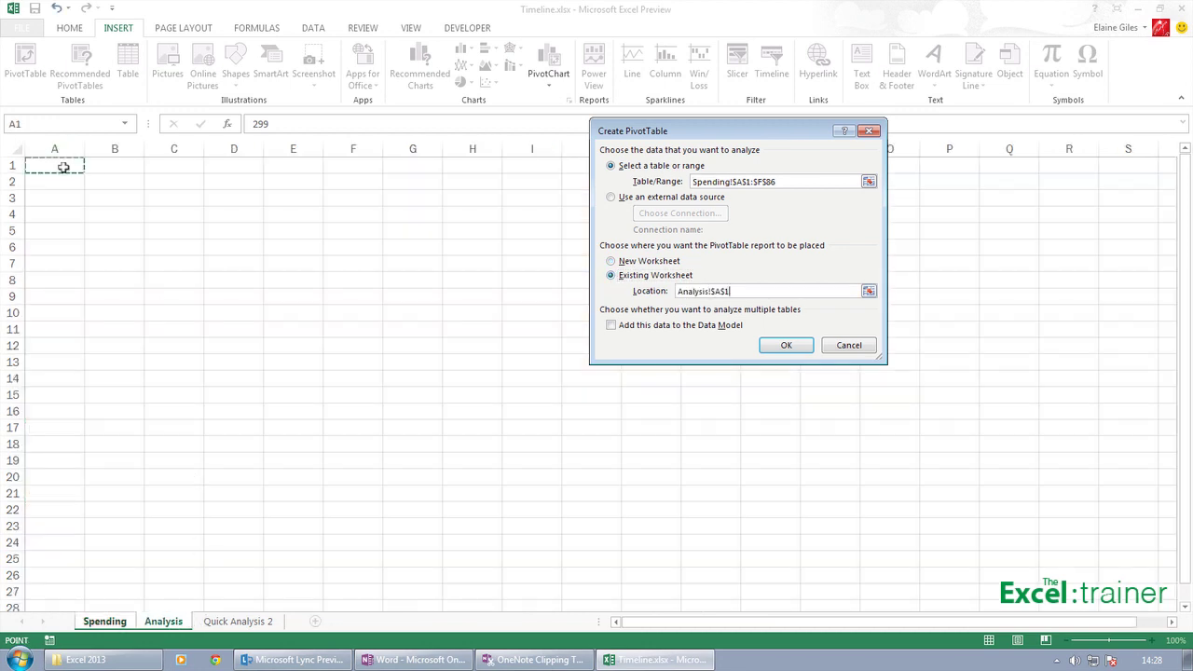
- Create the PivotTable with Date and then Category in Rows, and Sum of Amount in Values
{"action": "left_click", "coordinate": [786, 345]}
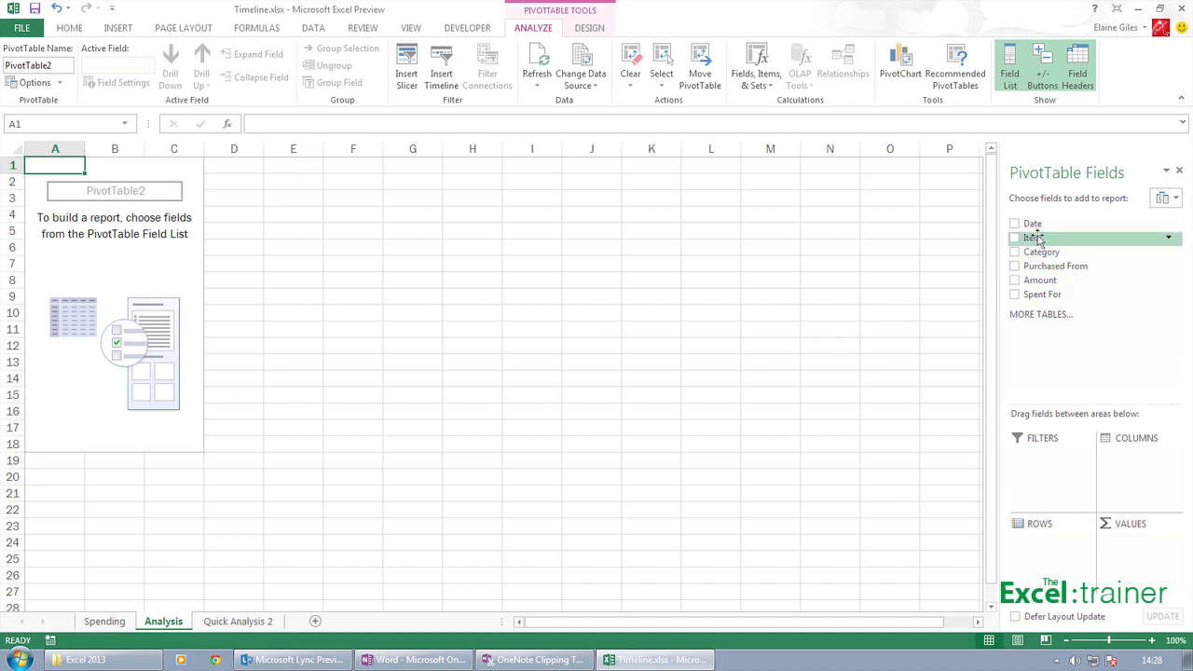
{"action": "left_click_drag", "start_coordinate": [1033, 224], "coordinate": [1048, 544]}
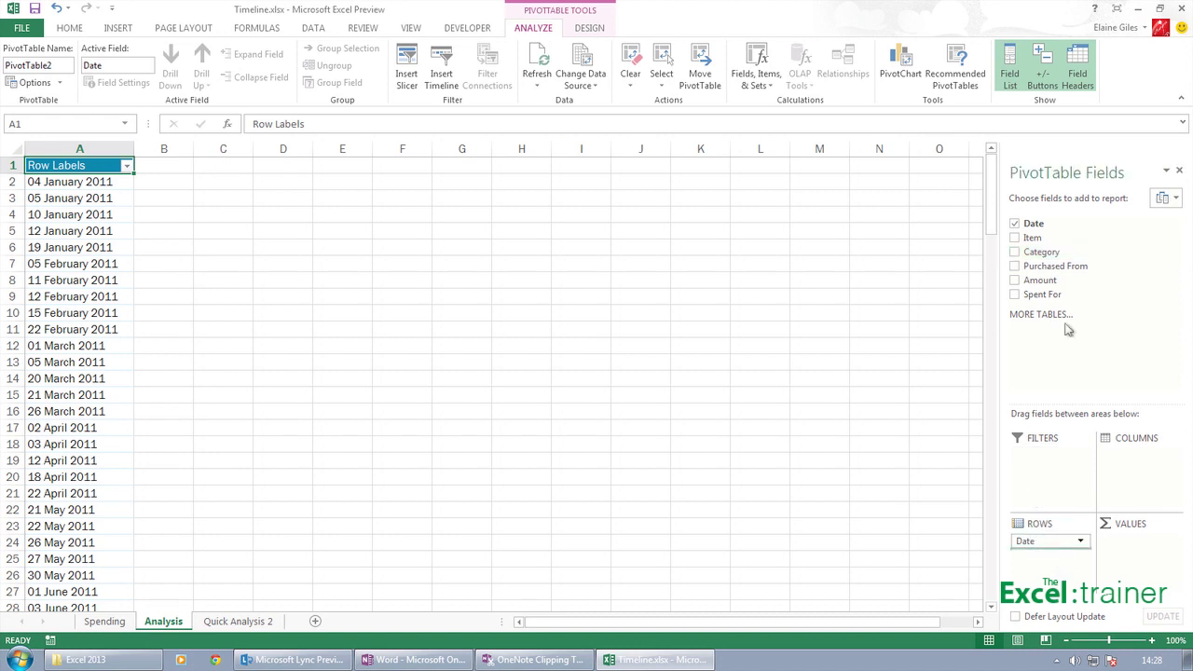
{"action": "left_click", "coordinate": [1015, 251]}
{"action": "left_click_drag", "start_coordinate": [1044, 289], "coordinate": [1149, 548]}
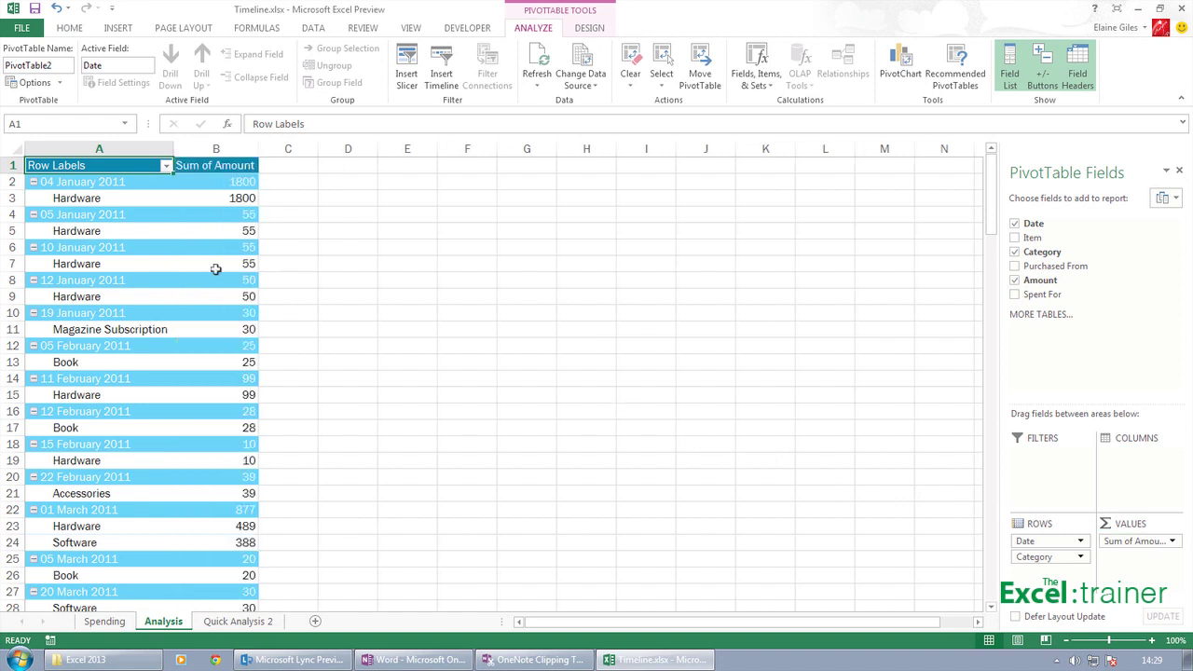
- Group the pivot's dates by quarters instead of months, then ungroup them again
{"action": "right_click", "coordinate": [52, 282]}
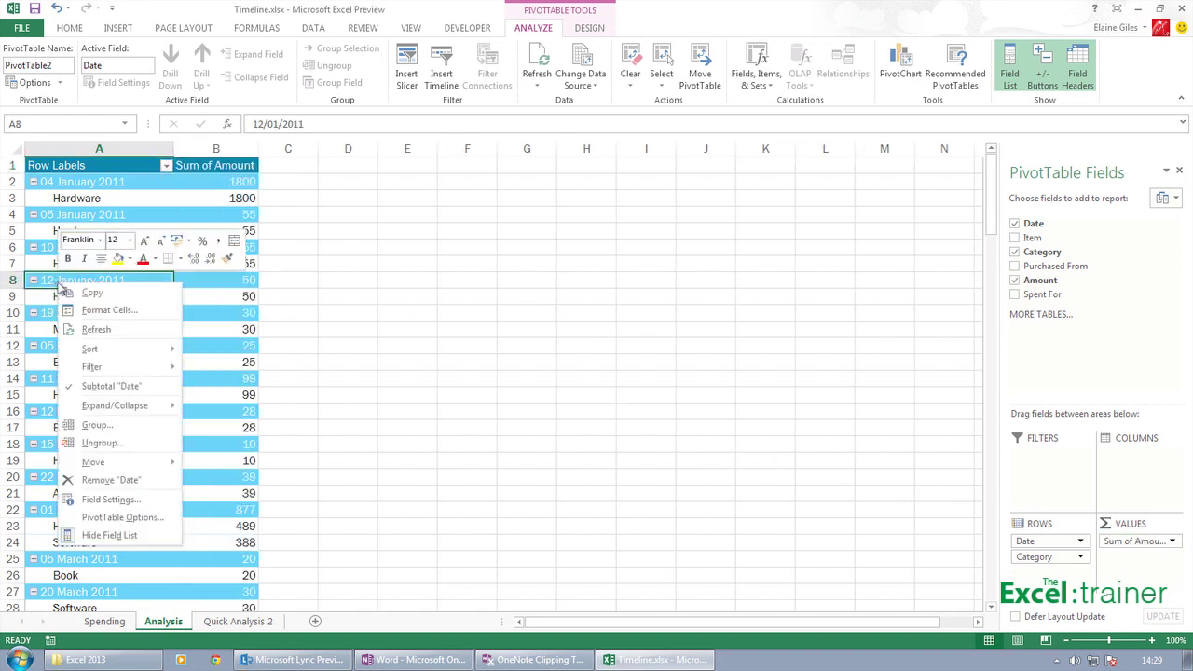
{"action": "left_click", "coordinate": [139, 426]}
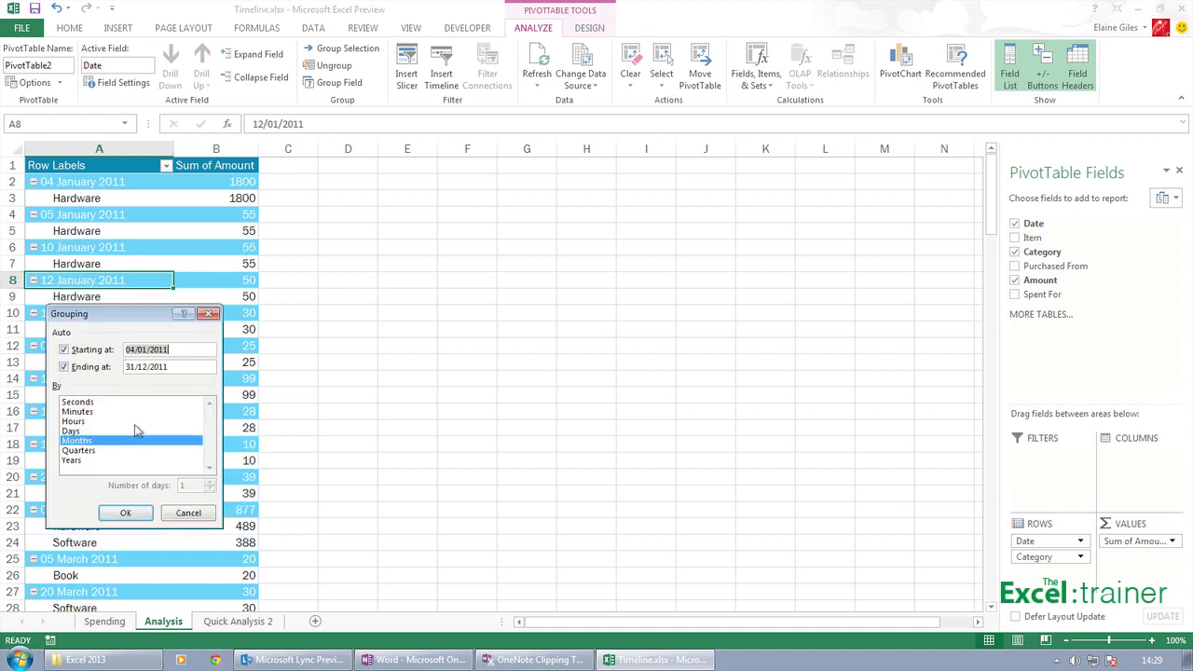
{"action": "left_click", "coordinate": [90, 452]}
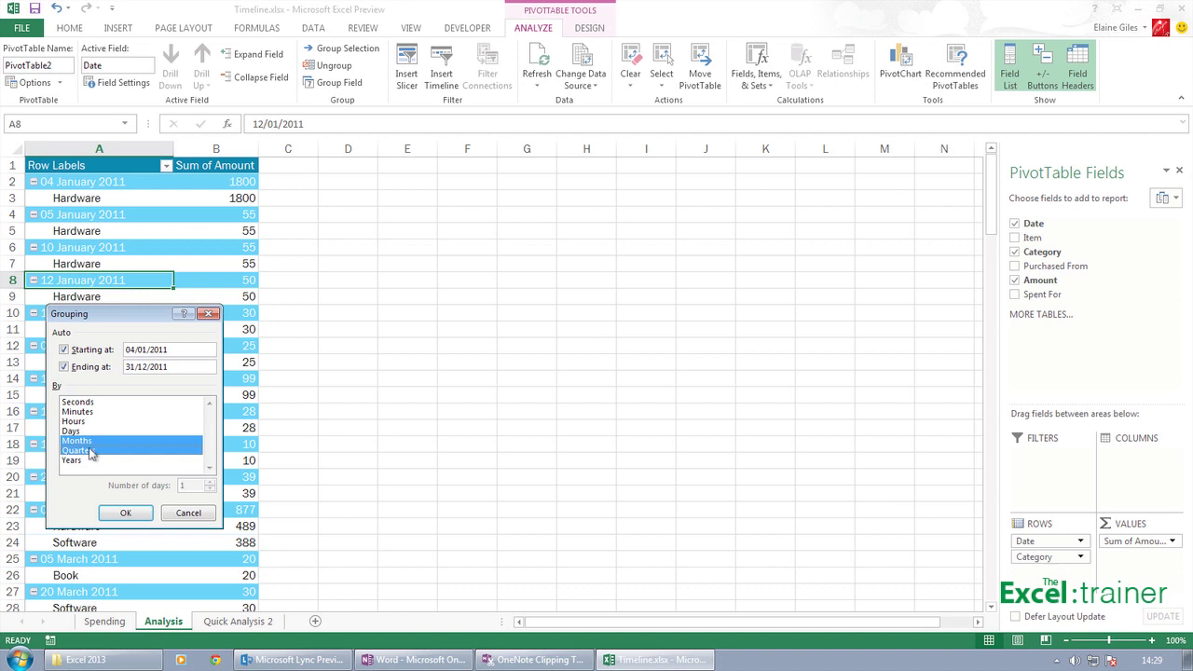
{"action": "left_click", "coordinate": [89, 442]}
{"action": "left_click", "coordinate": [125, 512]}
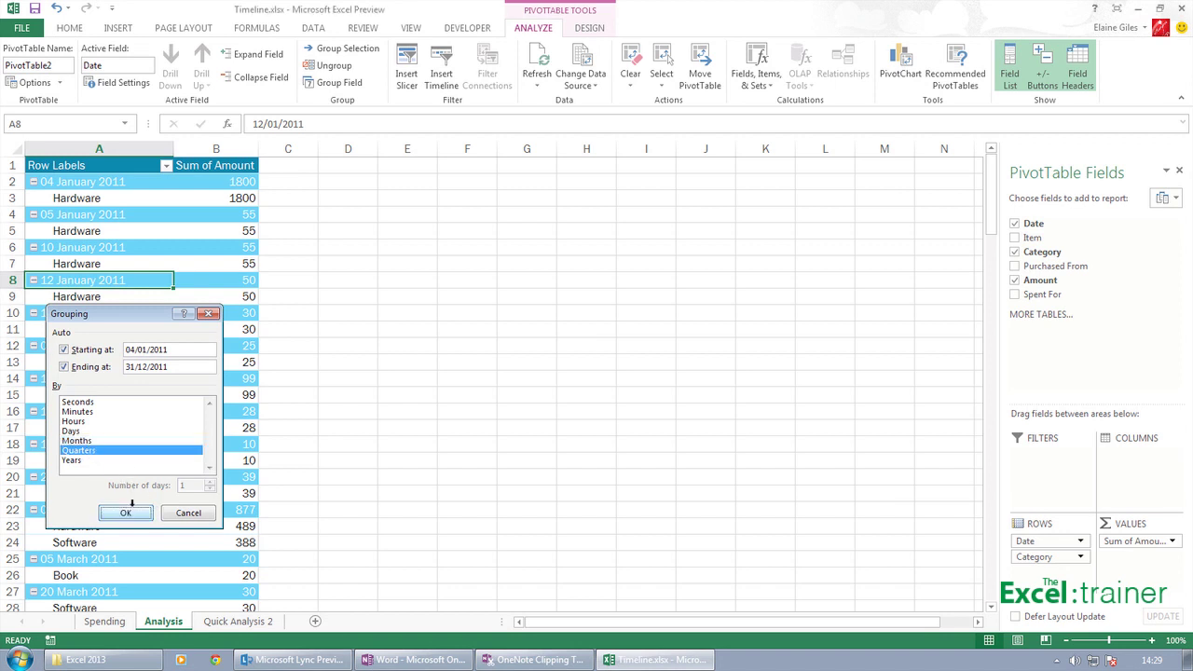
{"action": "right_click", "coordinate": [56, 281]}
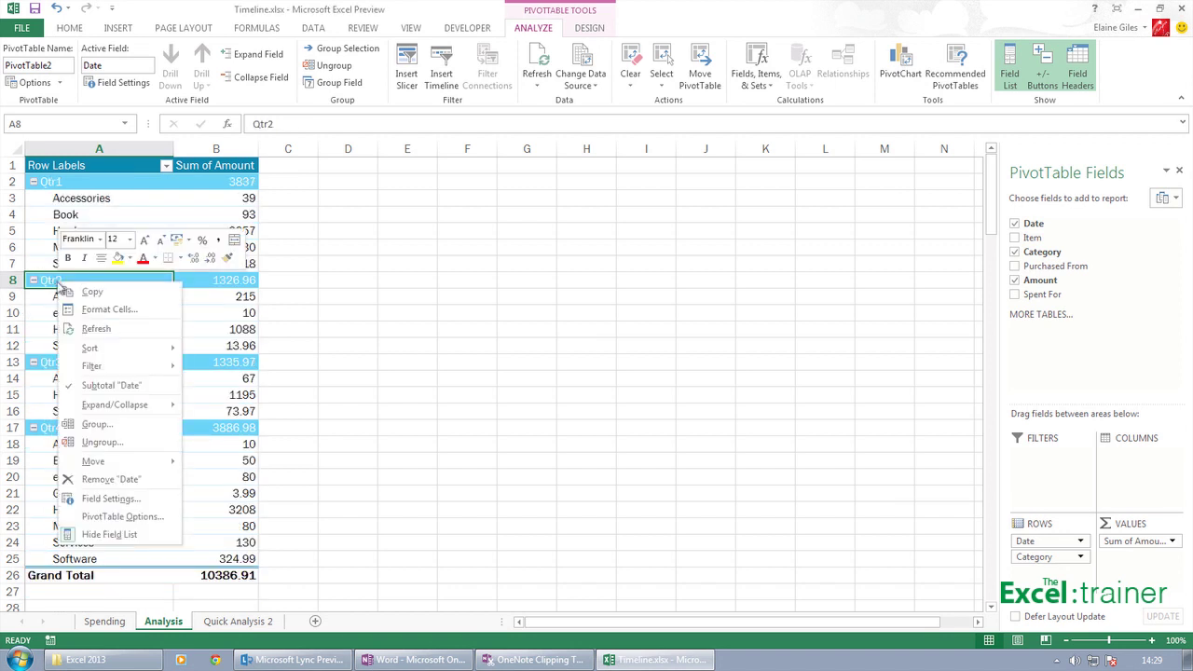
{"action": "left_click", "coordinate": [105, 443]}
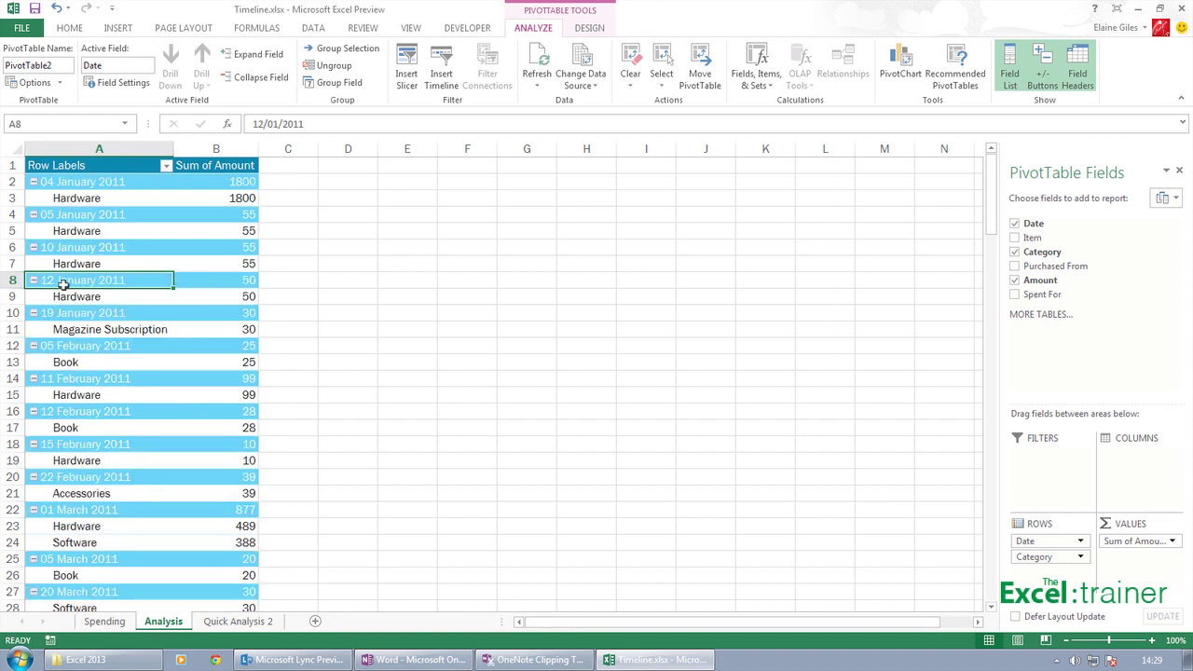
- Group the pivot's dates back by months
{"action": "right_click", "coordinate": [62, 282]}
{"action": "left_click", "coordinate": [93, 426]}
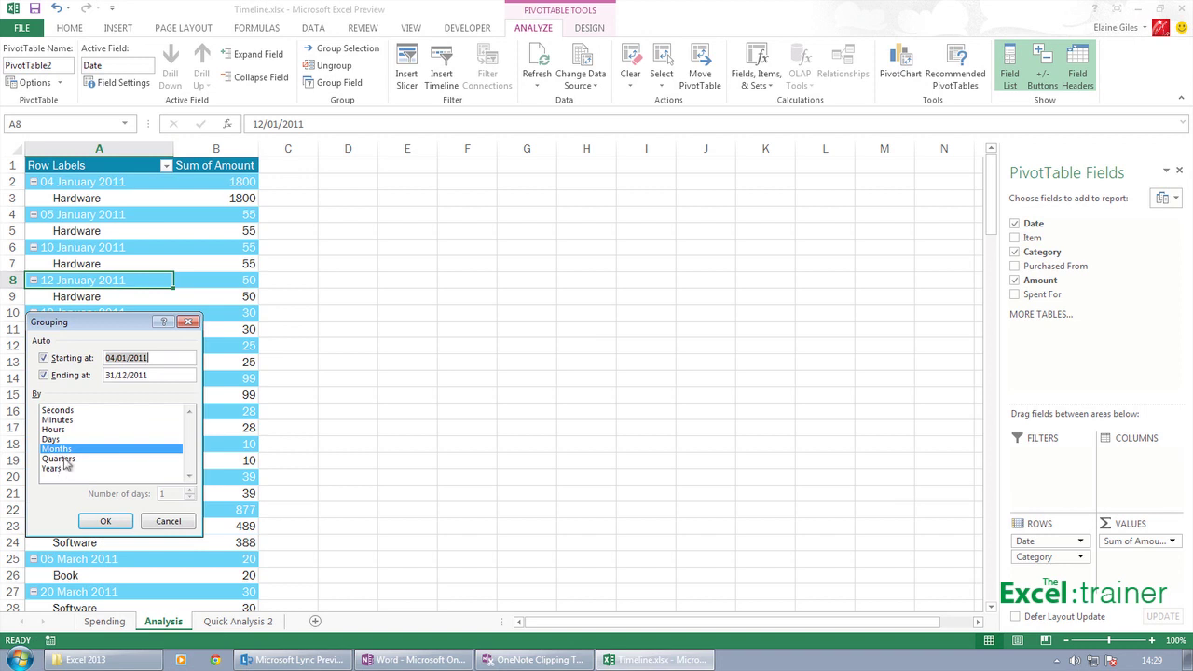
{"action": "left_click", "coordinate": [65, 452]}
{"action": "left_click", "coordinate": [71, 450]}
{"action": "left_click", "coordinate": [106, 520]}
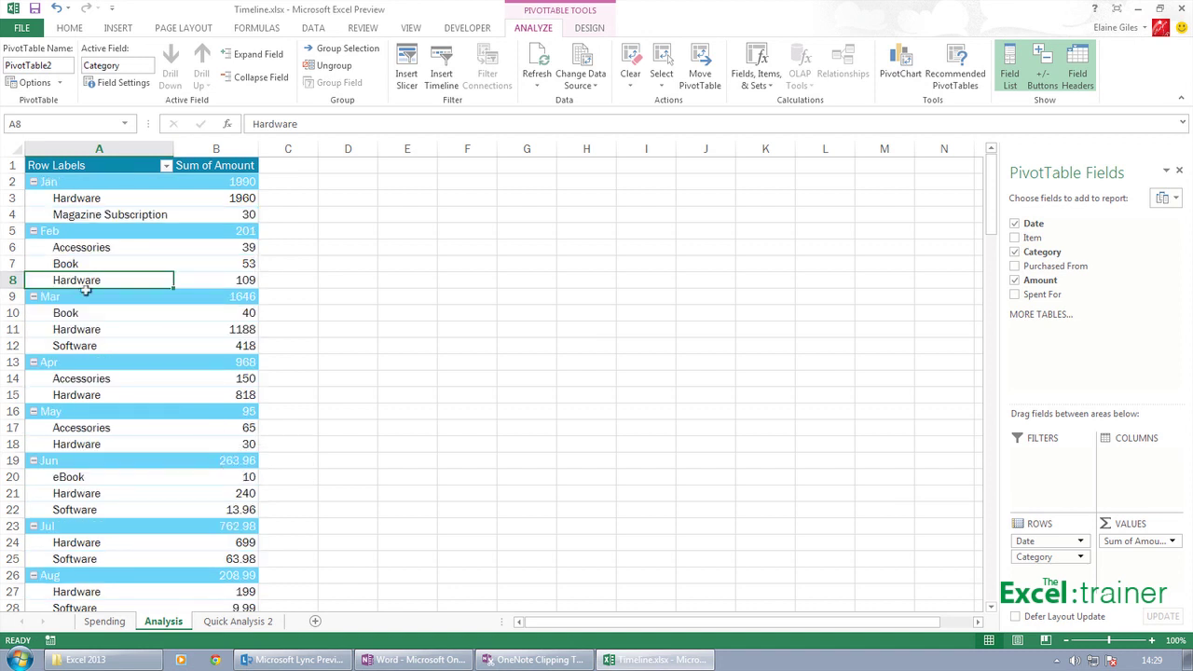
- Ungroup the month labels so rows list individual dates like 04 January 2011
{"action": "right_click", "coordinate": [58, 296]}
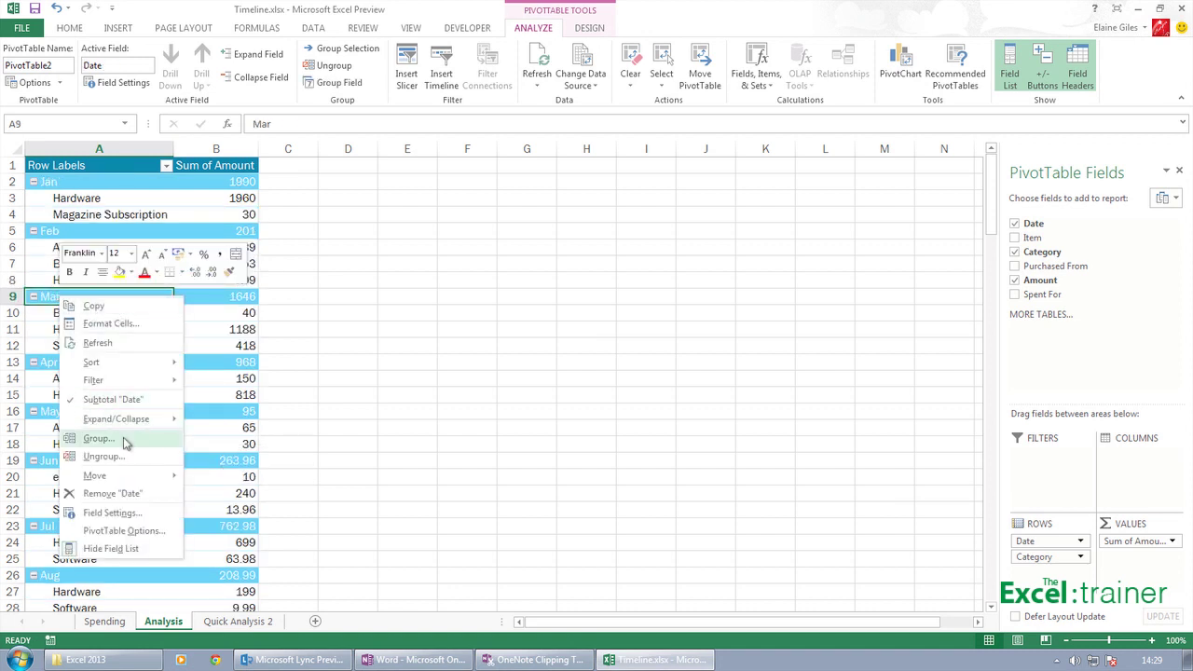
{"action": "left_click", "coordinate": [126, 441]}
{"action": "left_click", "coordinate": [176, 526]}
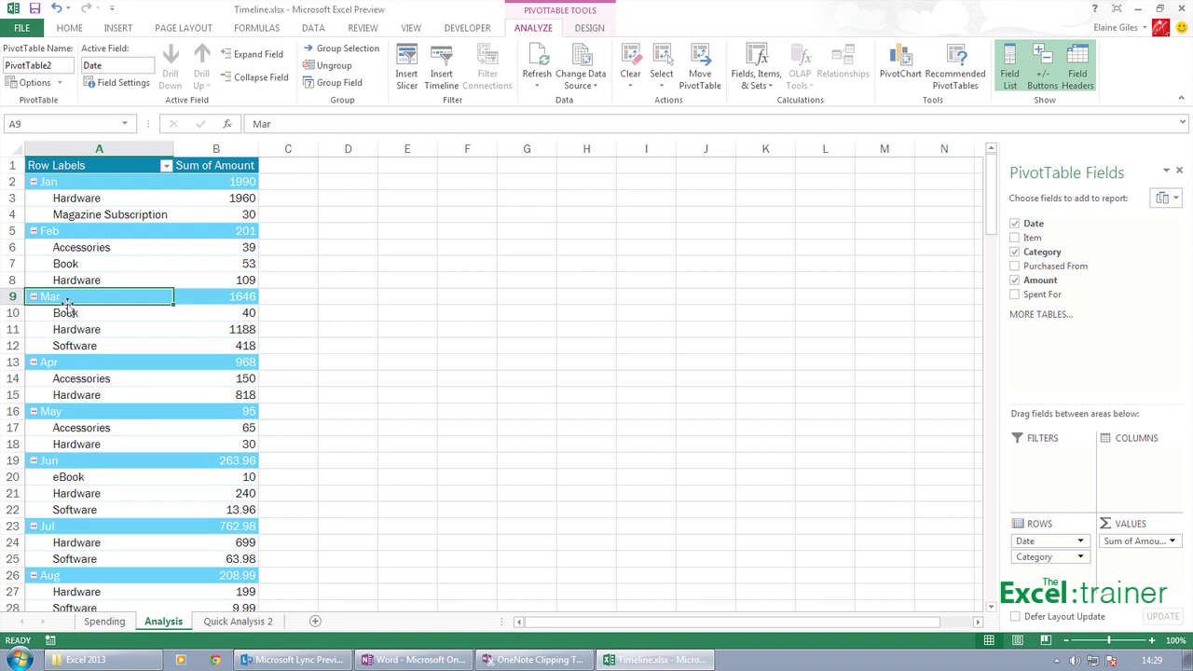
{"action": "right_click", "coordinate": [90, 300]}
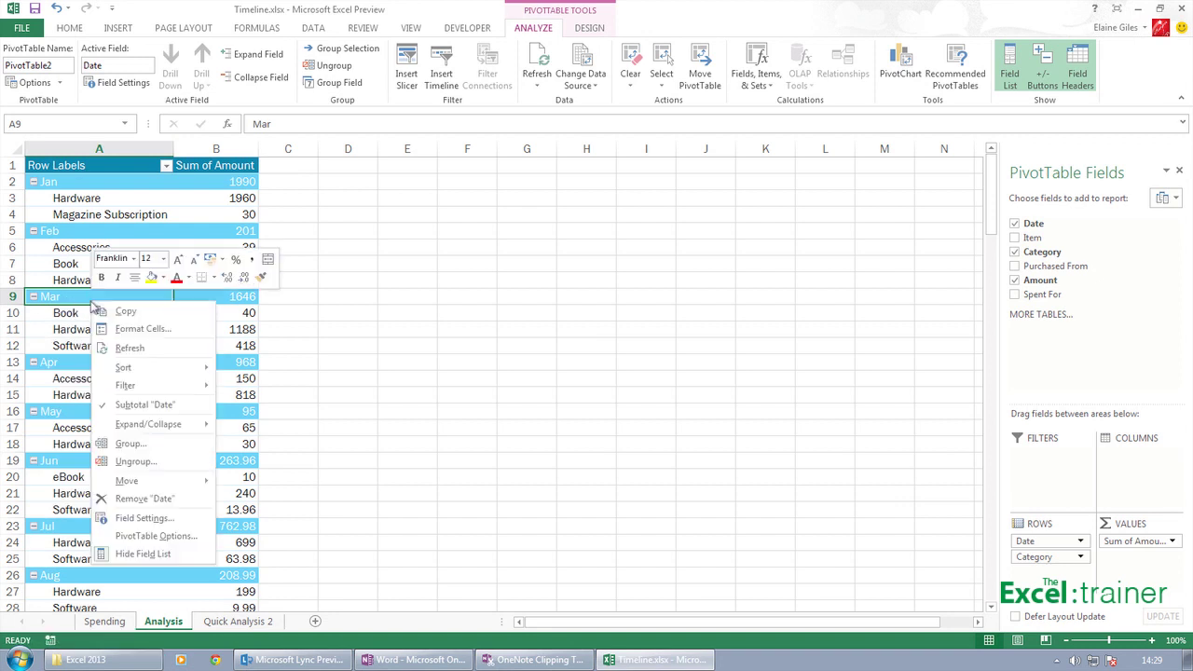
{"action": "left_click", "coordinate": [150, 458]}
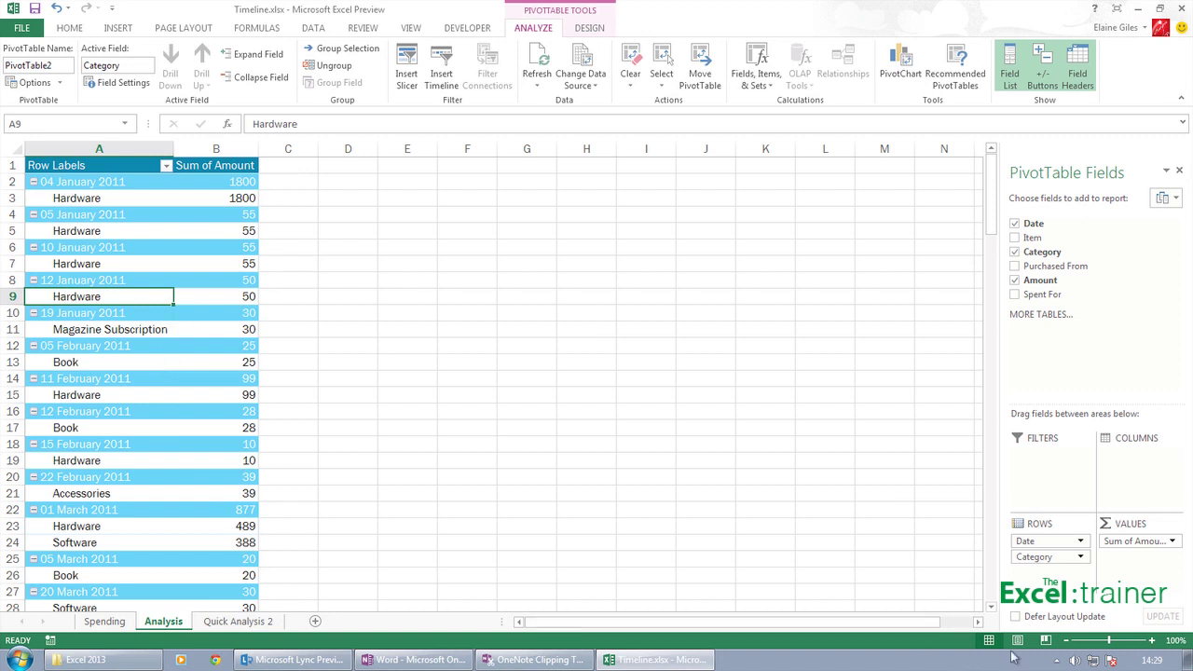
- Remove Date from Rows so the pivot sums Amount by category only, totalling 10386.91
{"action": "left_click_drag", "start_coordinate": [1069, 554], "coordinate": [1064, 343]}
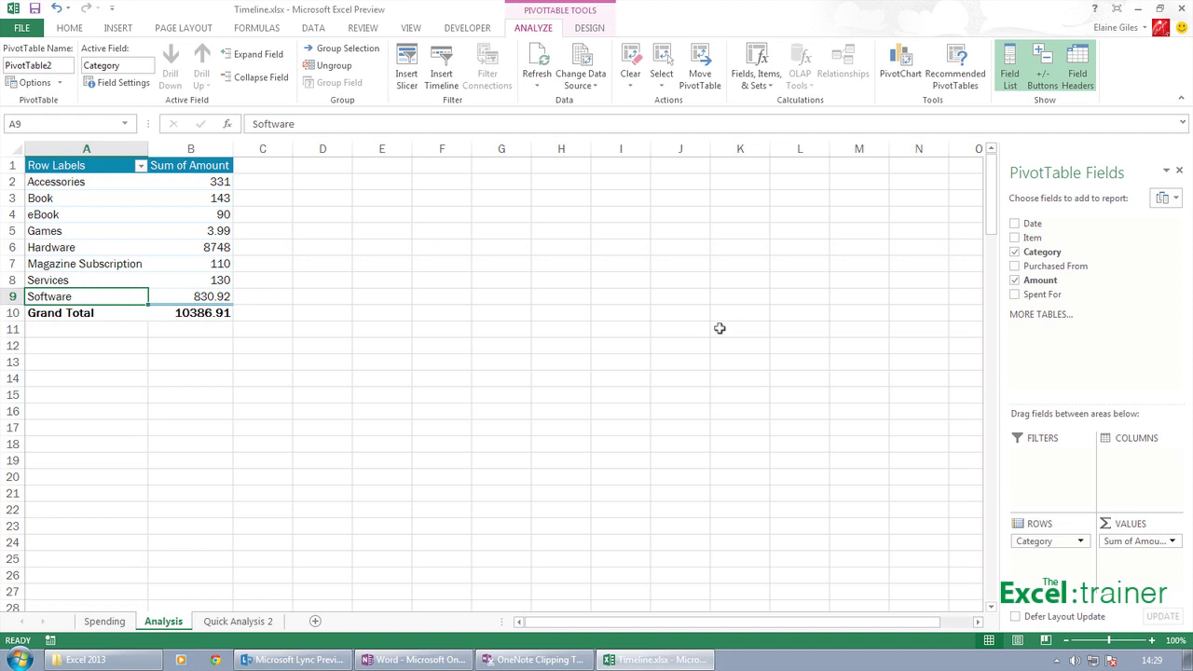
{"action": "left_click", "coordinate": [131, 222]}
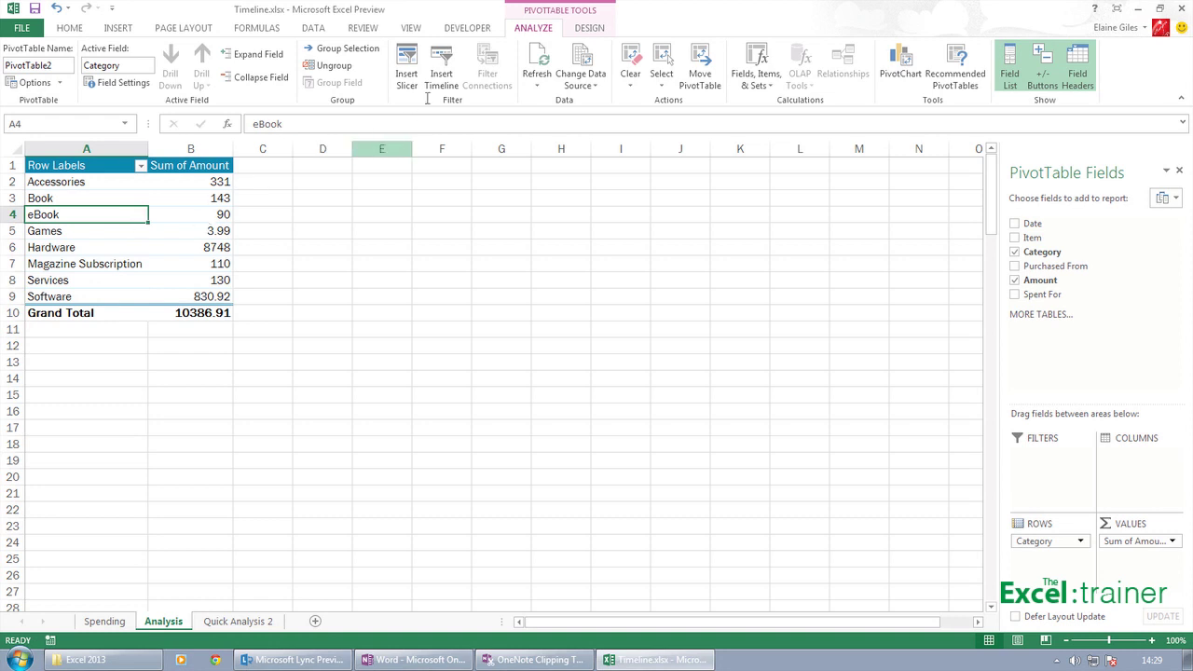
{"action": "left_click", "coordinate": [443, 74]}
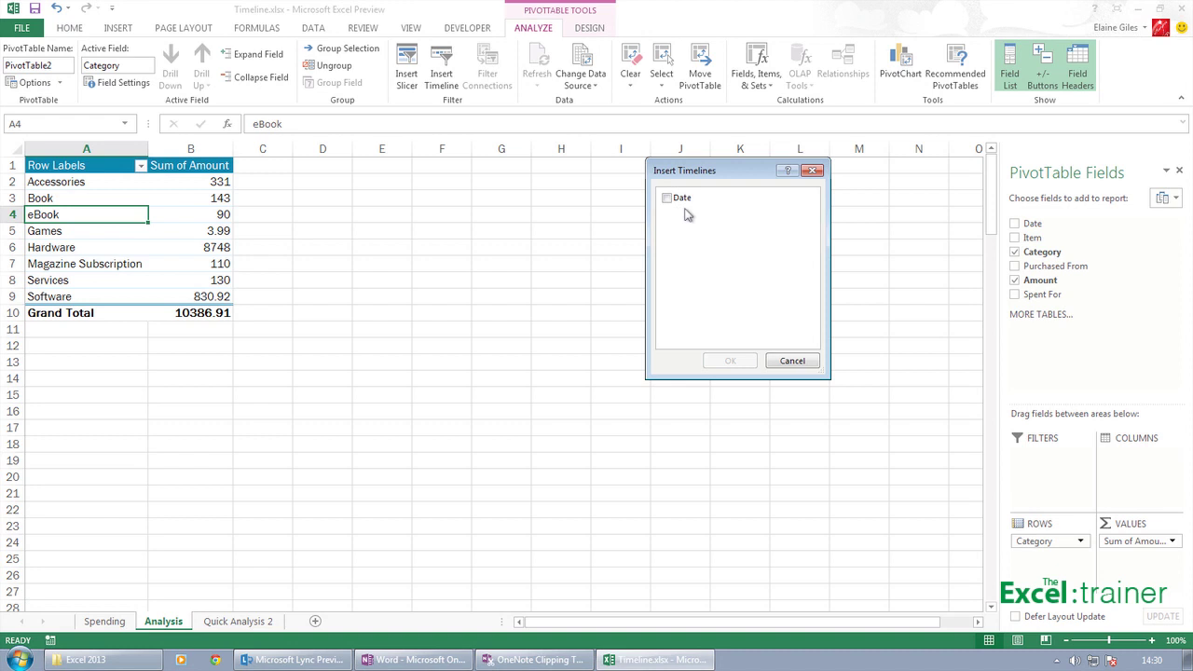
- Insert a Date timeline, move it up beside the pivot, and widen it to the right
{"action": "left_click", "coordinate": [669, 200]}
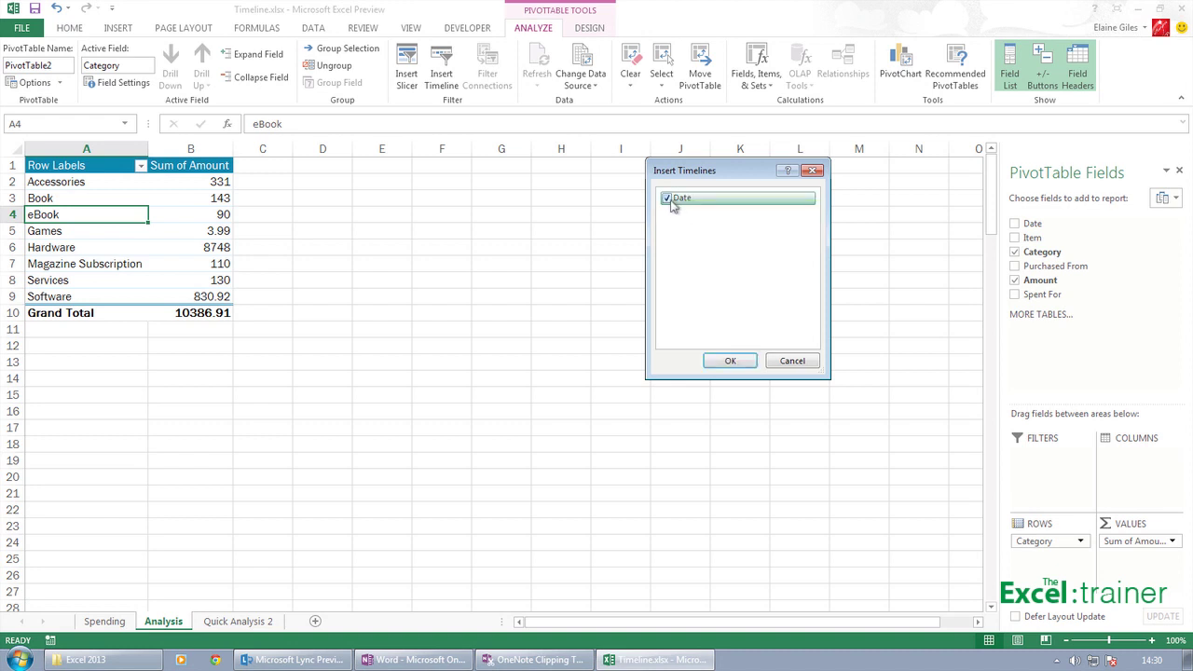
{"action": "left_click", "coordinate": [732, 361]}
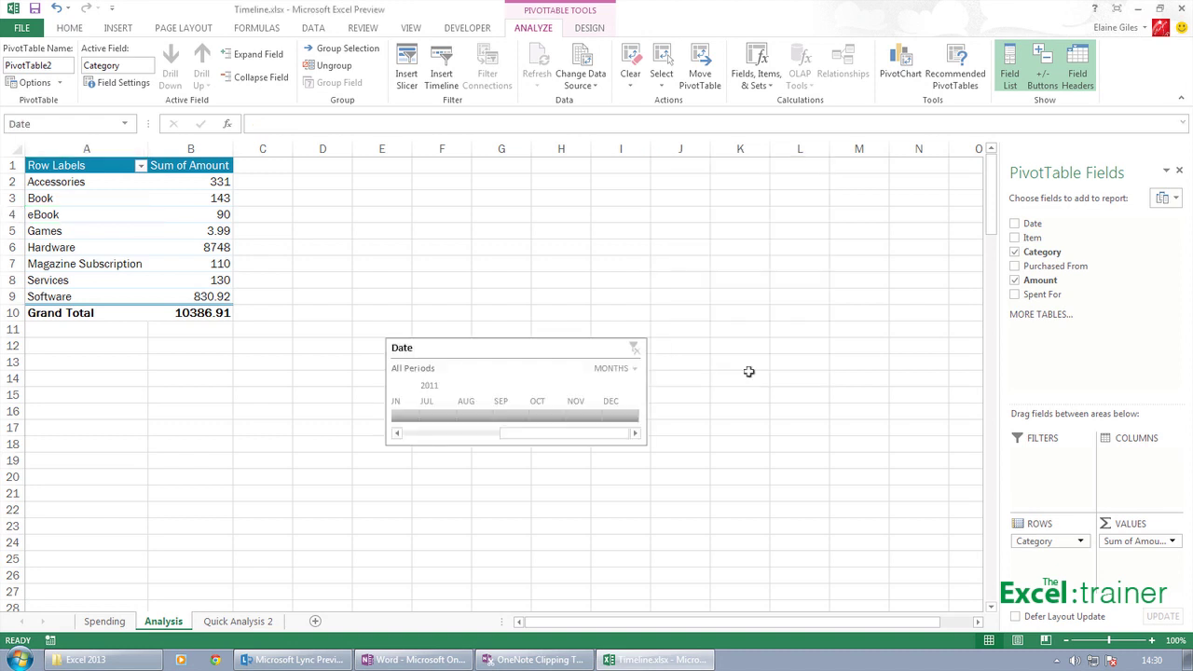
{"action": "left_click", "coordinate": [545, 365]}
{"action": "left_click_drag", "start_coordinate": [543, 363], "coordinate": [446, 183]}
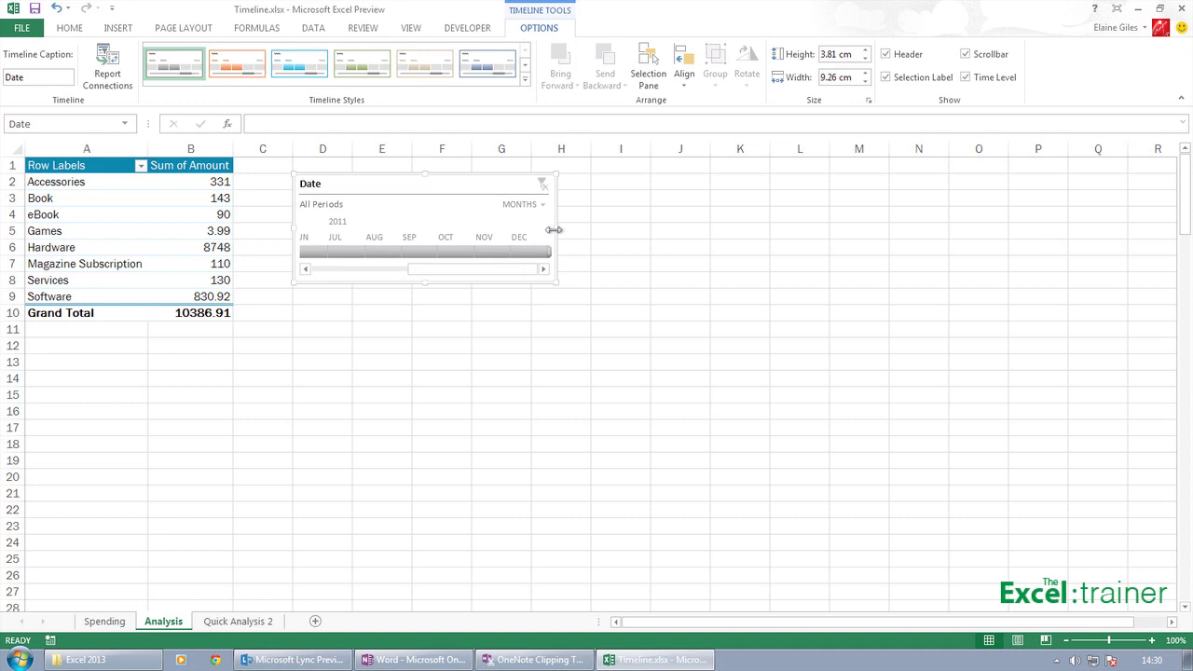
{"action": "left_click_drag", "start_coordinate": [557, 229], "coordinate": [1041, 226]}
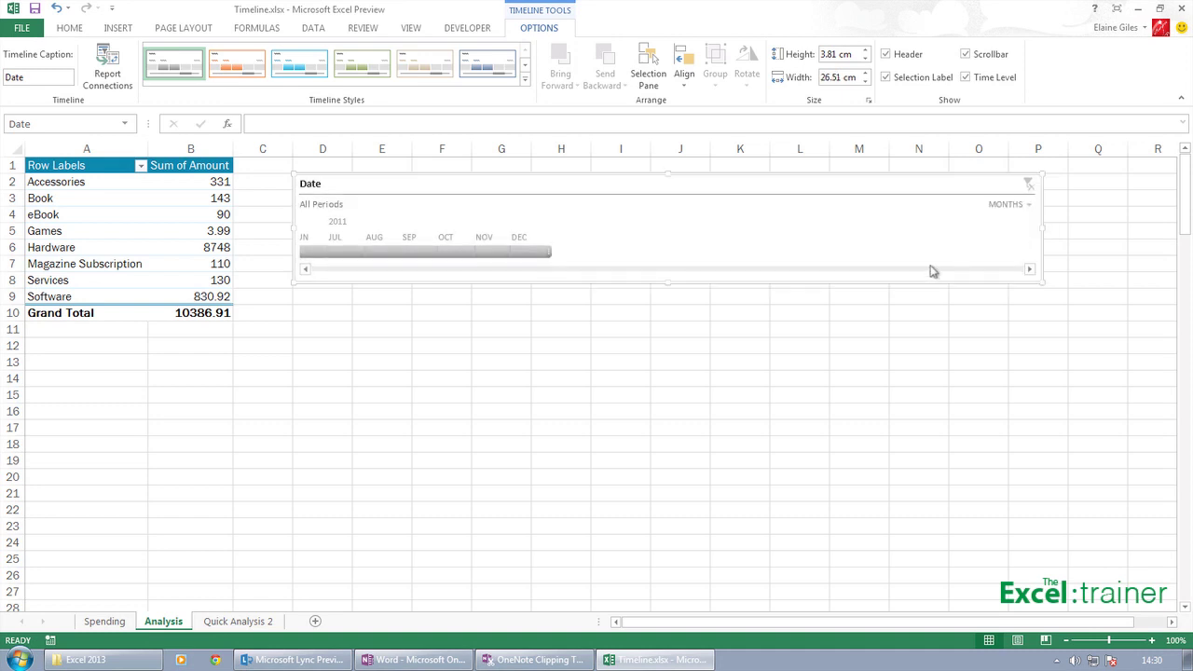
- Try several timeline styles and settle on the dark green style
{"action": "left_click", "coordinate": [528, 83]}
{"action": "left_click", "coordinate": [446, 88]}
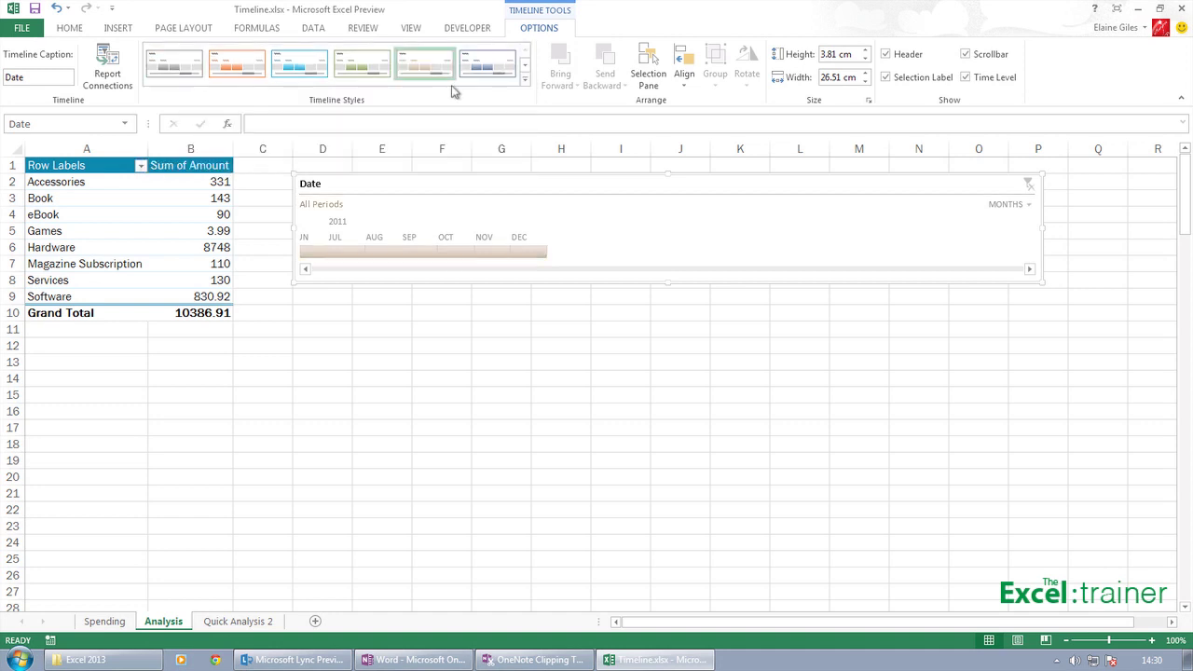
{"action": "left_click", "coordinate": [524, 80]}
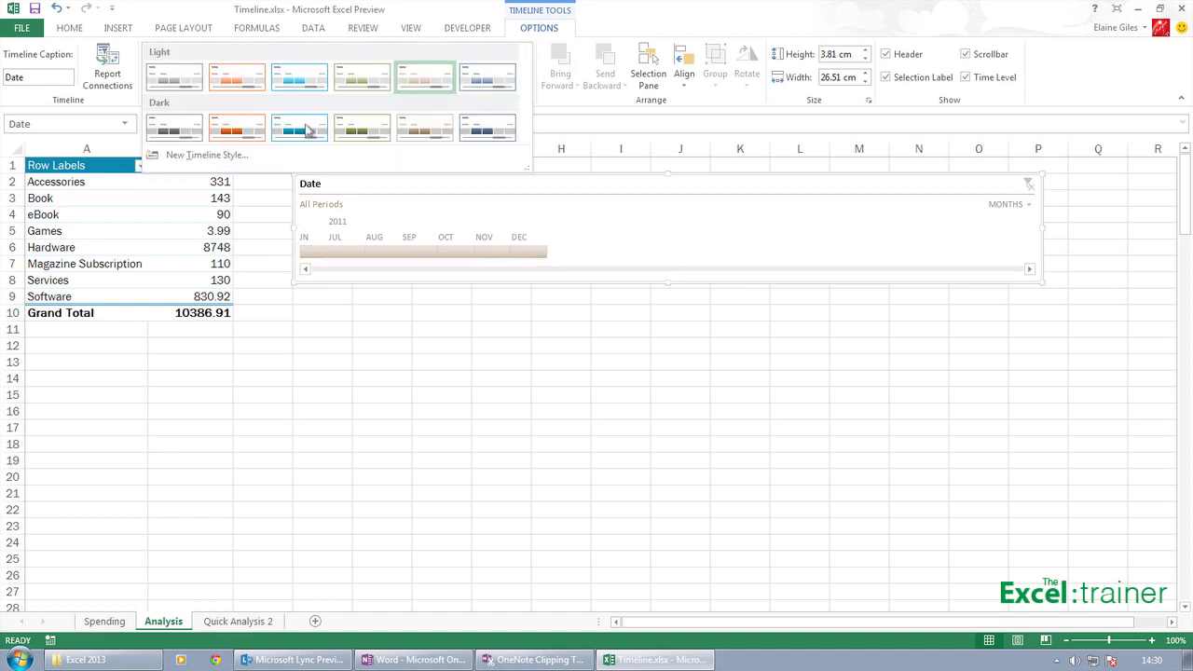
{"action": "key", "text": "Escape"}
{"action": "left_click", "coordinate": [299, 63]}
{"action": "left_click", "coordinate": [524, 80]}
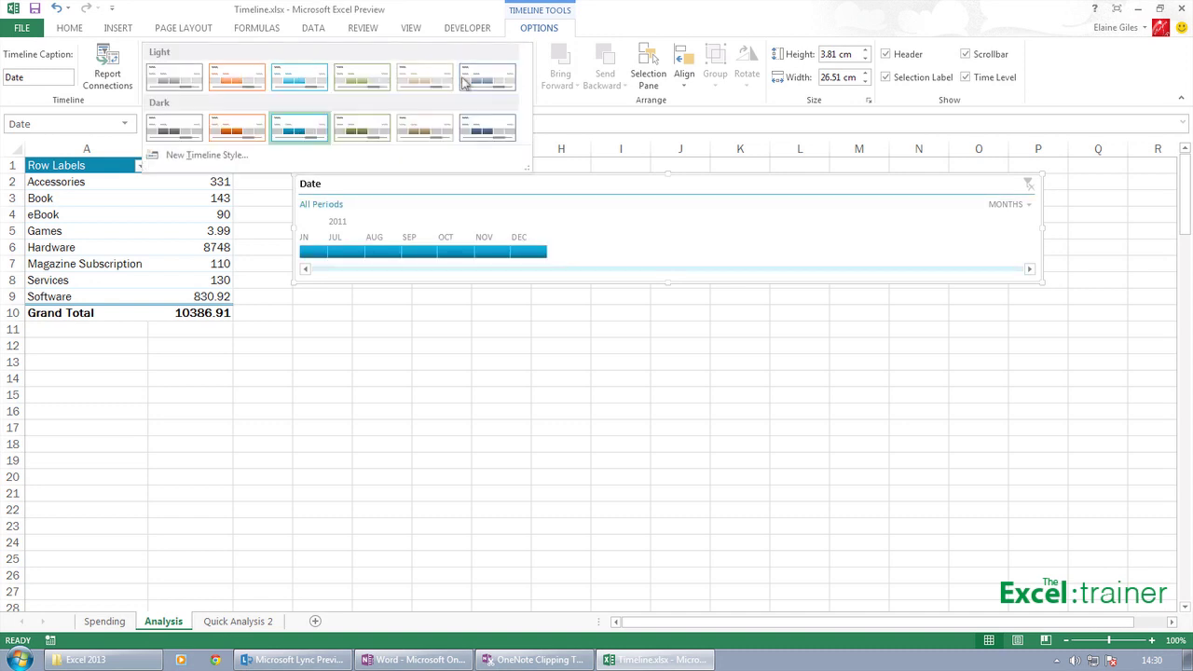
{"action": "left_click", "coordinate": [360, 128]}
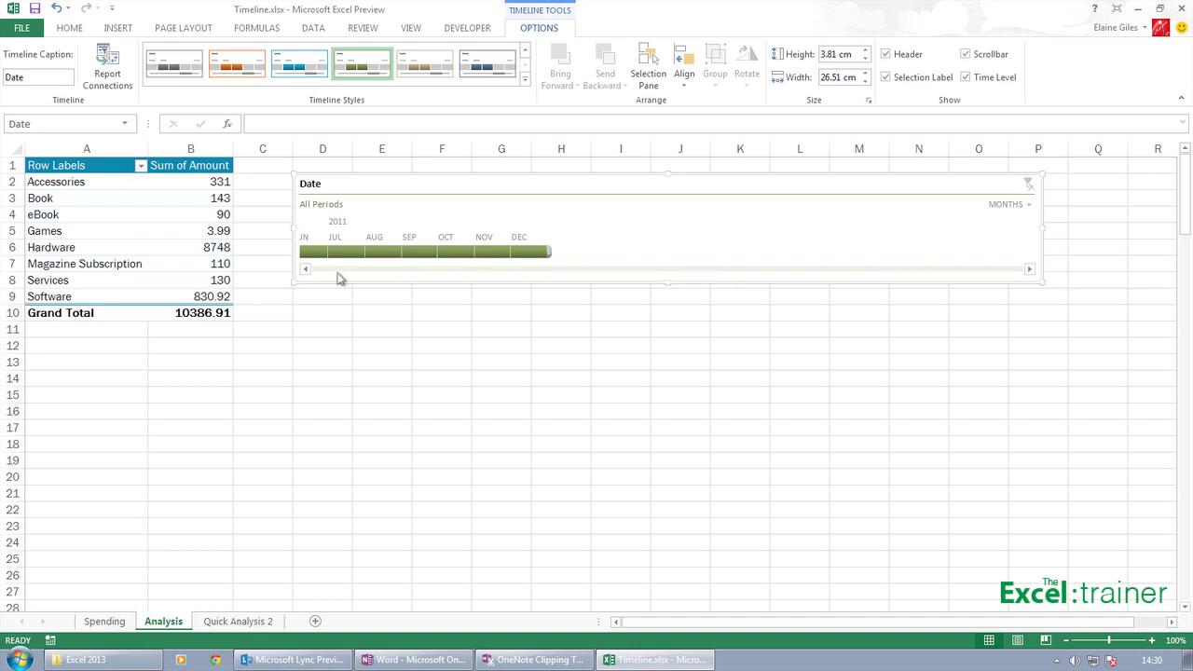
{"action": "left_click", "coordinate": [1021, 206]}
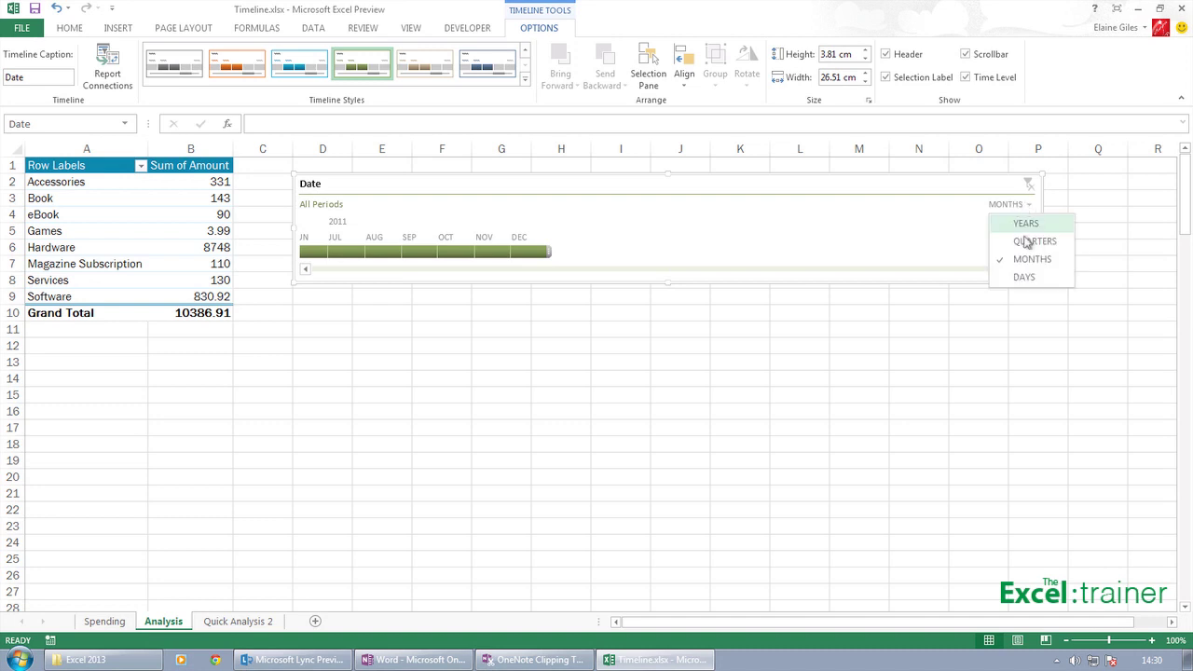
{"action": "left_click", "coordinate": [1025, 243]}
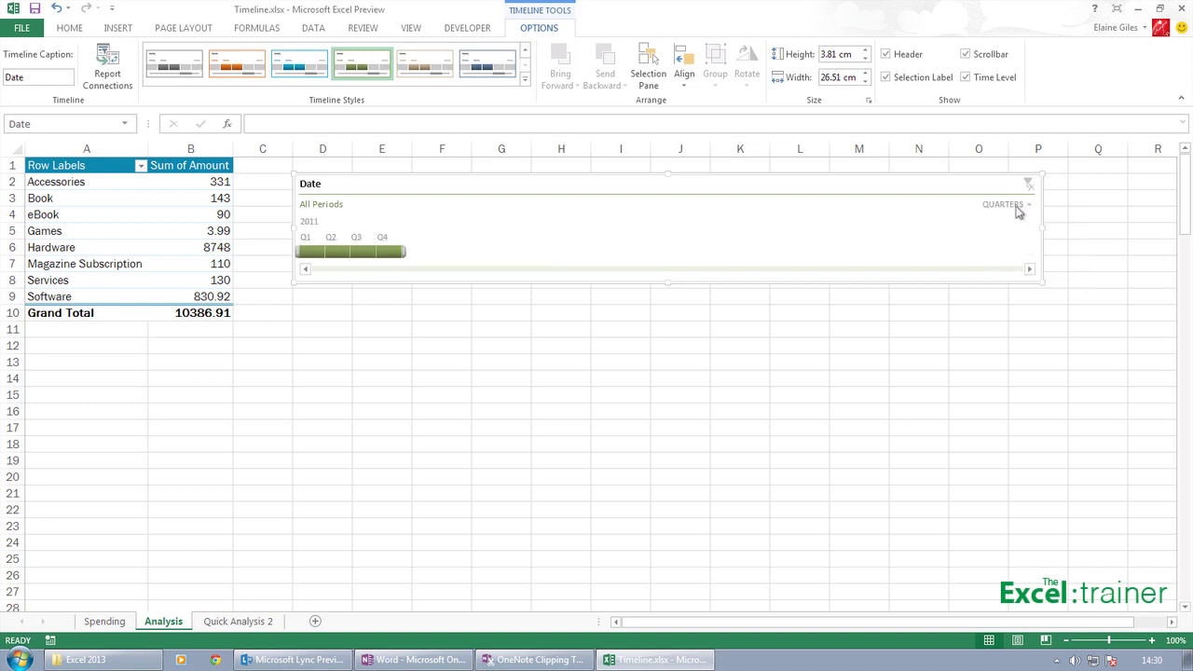
{"action": "left_click", "coordinate": [1020, 205]}
{"action": "left_click", "coordinate": [1018, 257]}
{"action": "left_click", "coordinate": [1012, 206]}
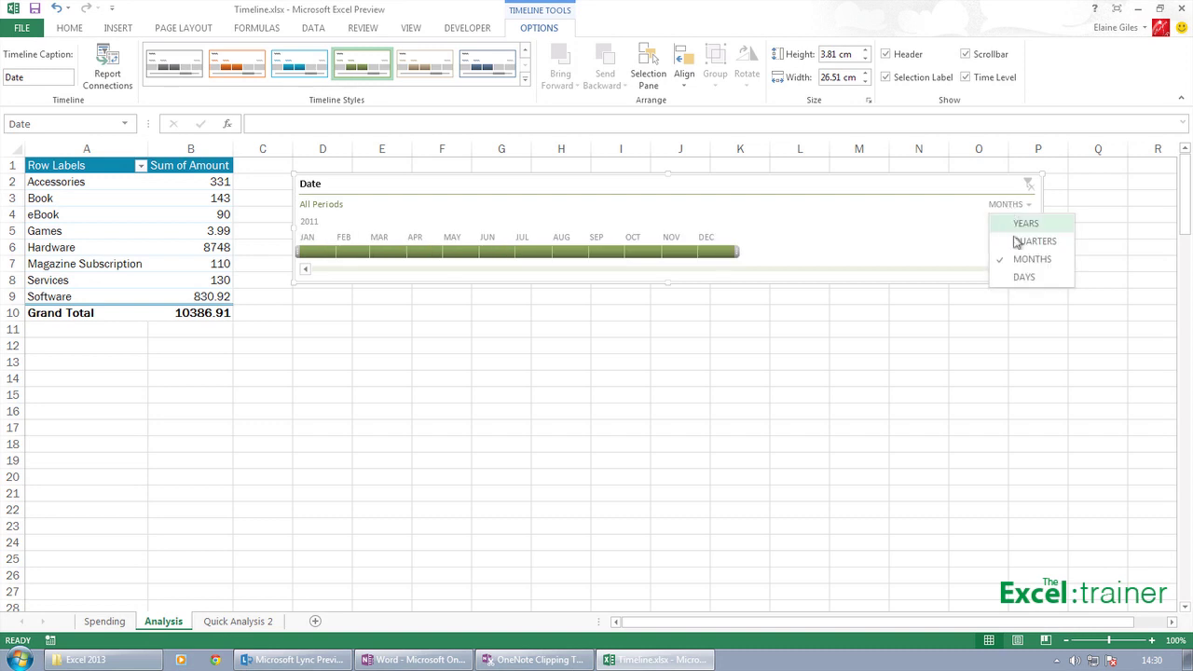
{"action": "left_click", "coordinate": [1022, 278]}
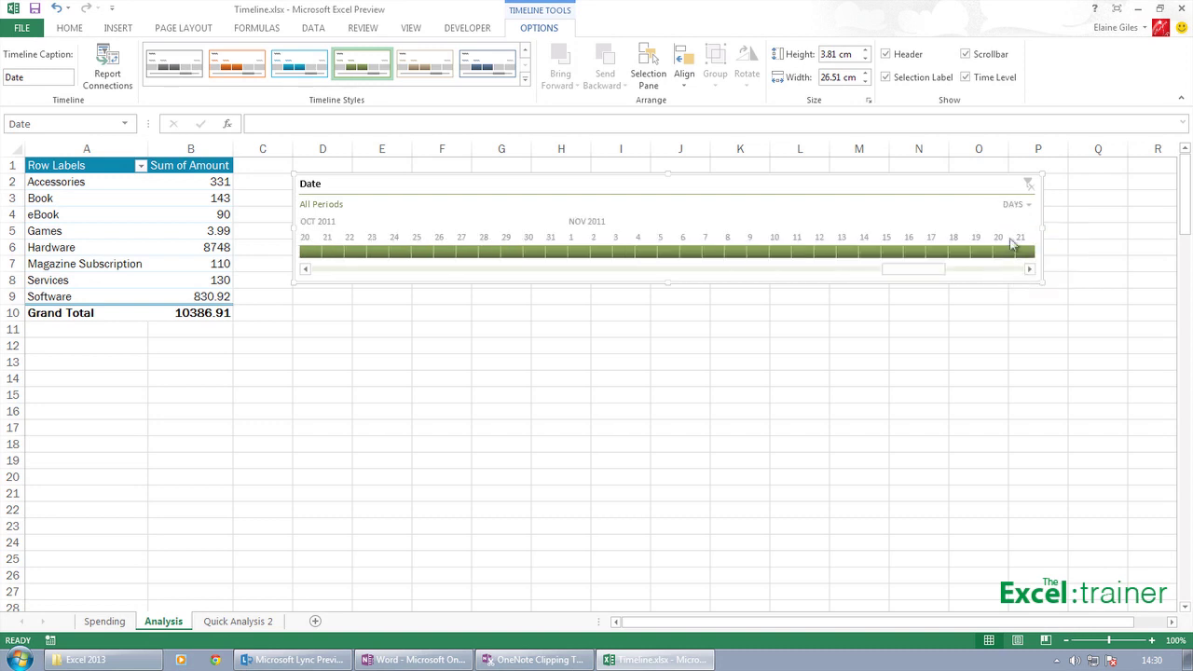
{"action": "left_click_drag", "start_coordinate": [883, 277], "coordinate": [308, 273]}
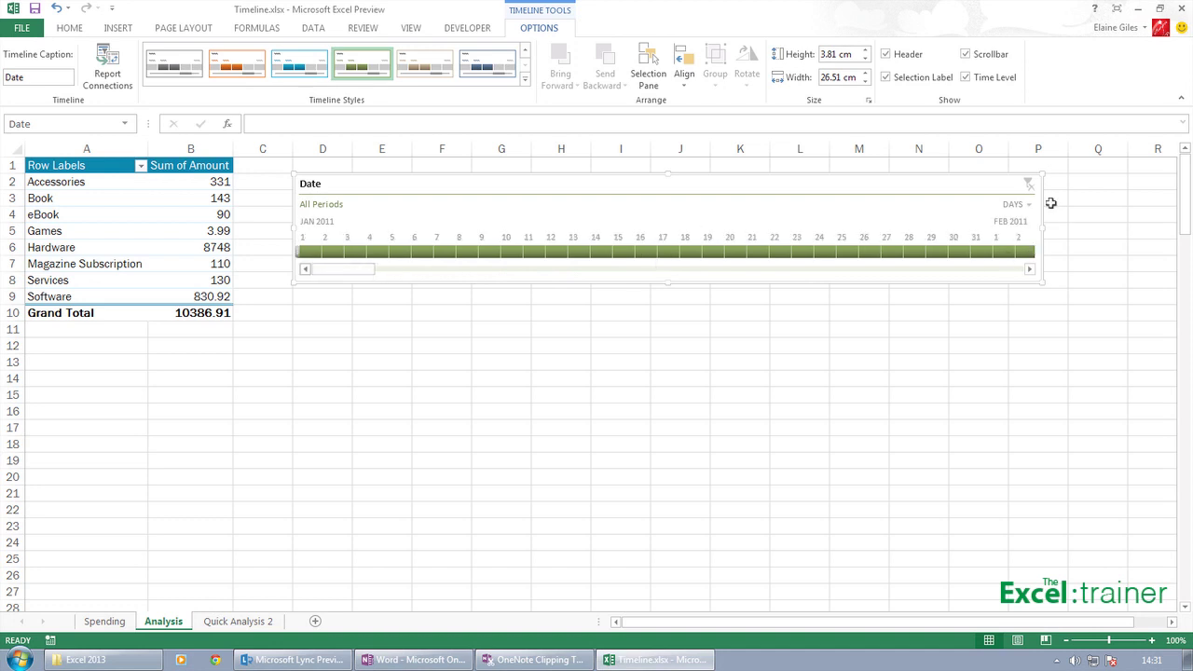
{"action": "left_click", "coordinate": [1026, 206]}
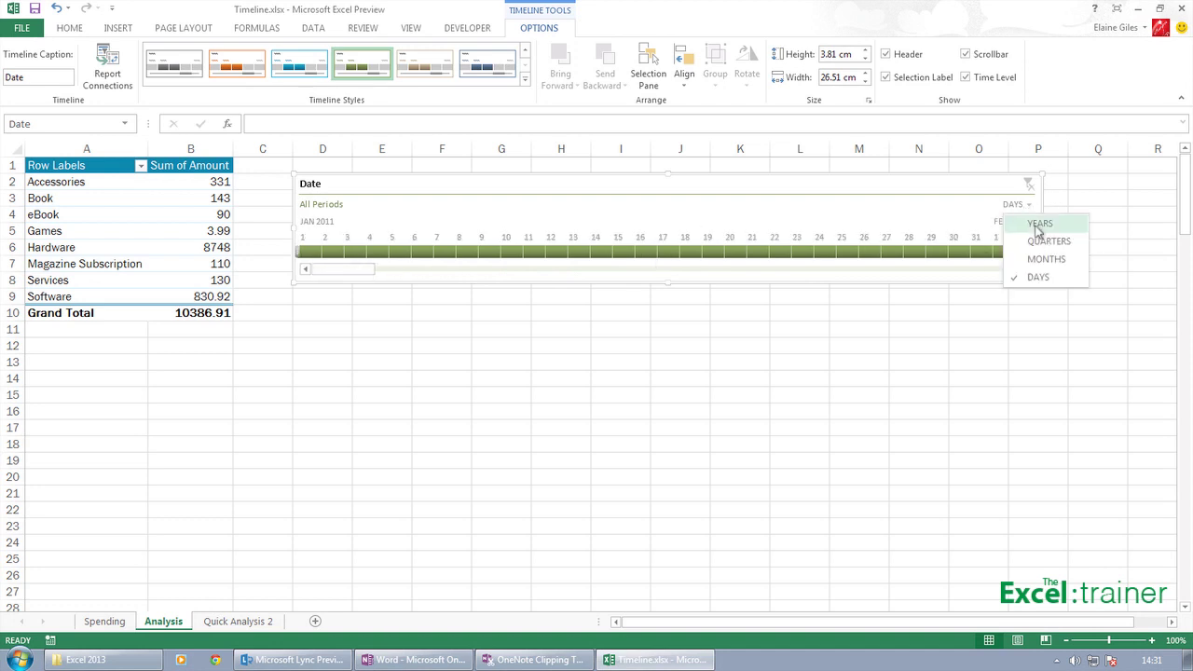
{"action": "left_click", "coordinate": [1039, 224]}
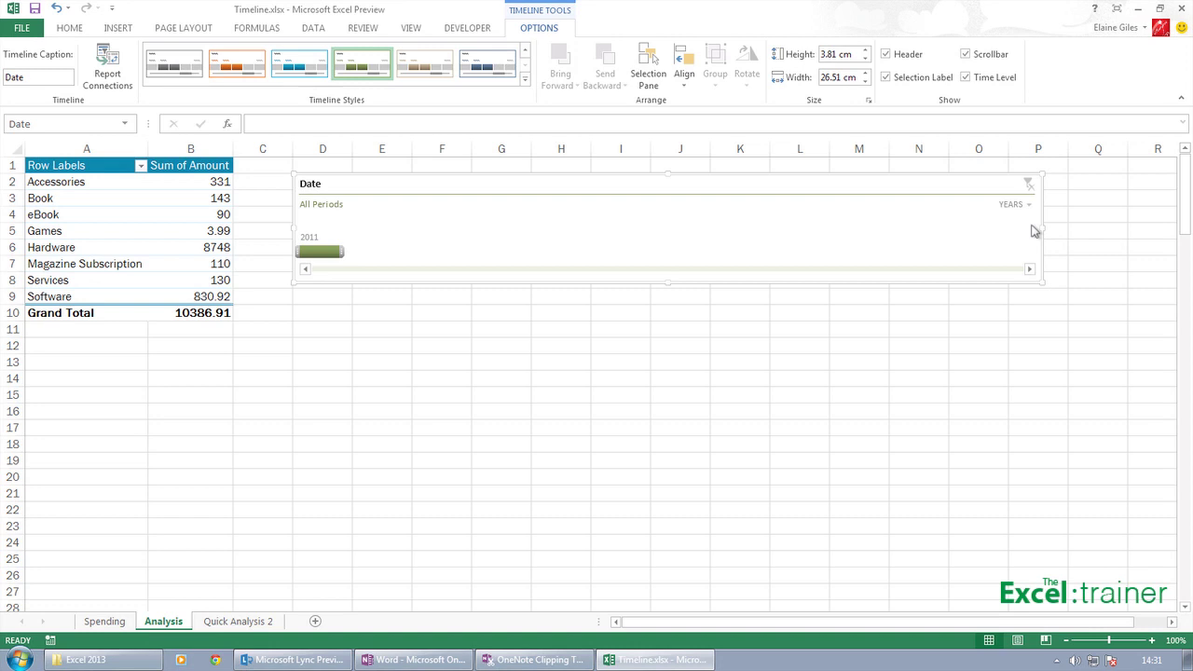
{"action": "left_click", "coordinate": [1023, 205]}
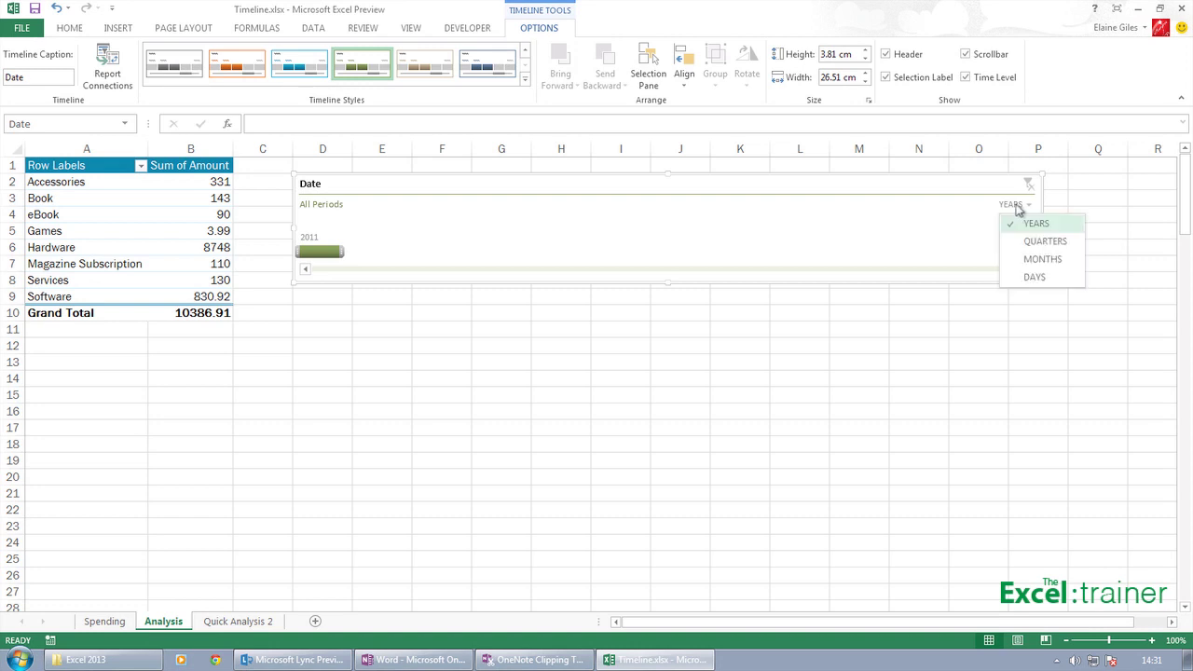
{"action": "left_click", "coordinate": [1042, 260]}
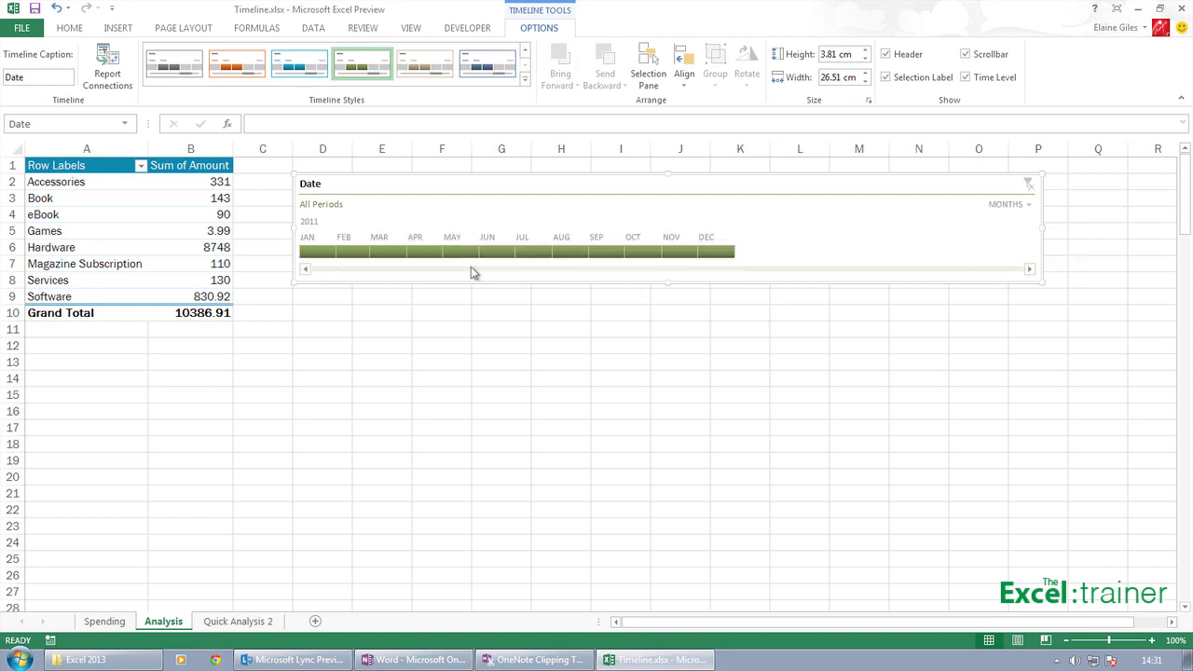
- Use the timeline to filter the pivot to October–December 2011, leaving eight categories totalling 3886.98
{"action": "left_click", "coordinate": [469, 258]}
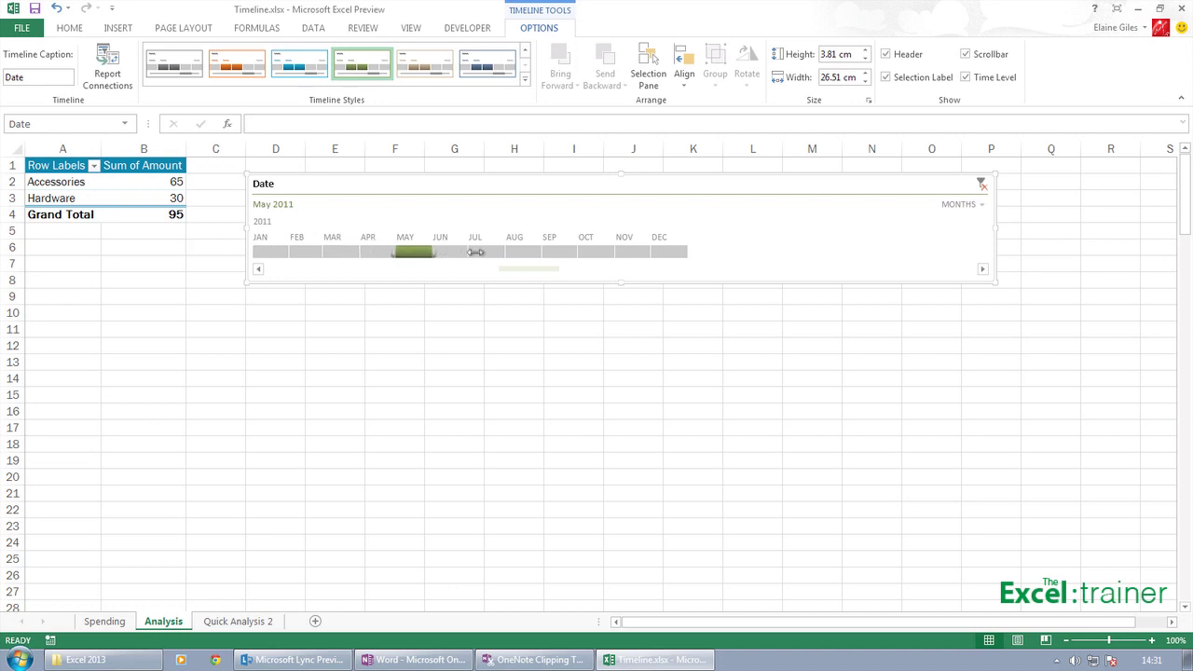
{"action": "left_click_drag", "start_coordinate": [476, 251], "coordinate": [508, 252]}
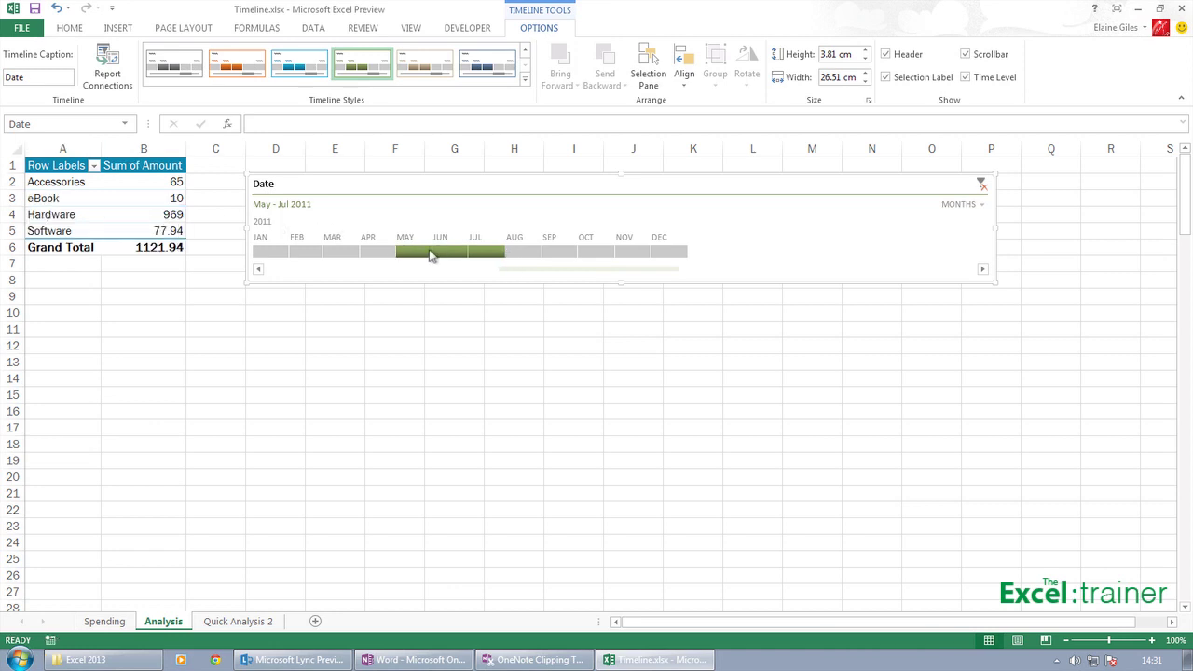
{"action": "left_click", "coordinate": [663, 252]}
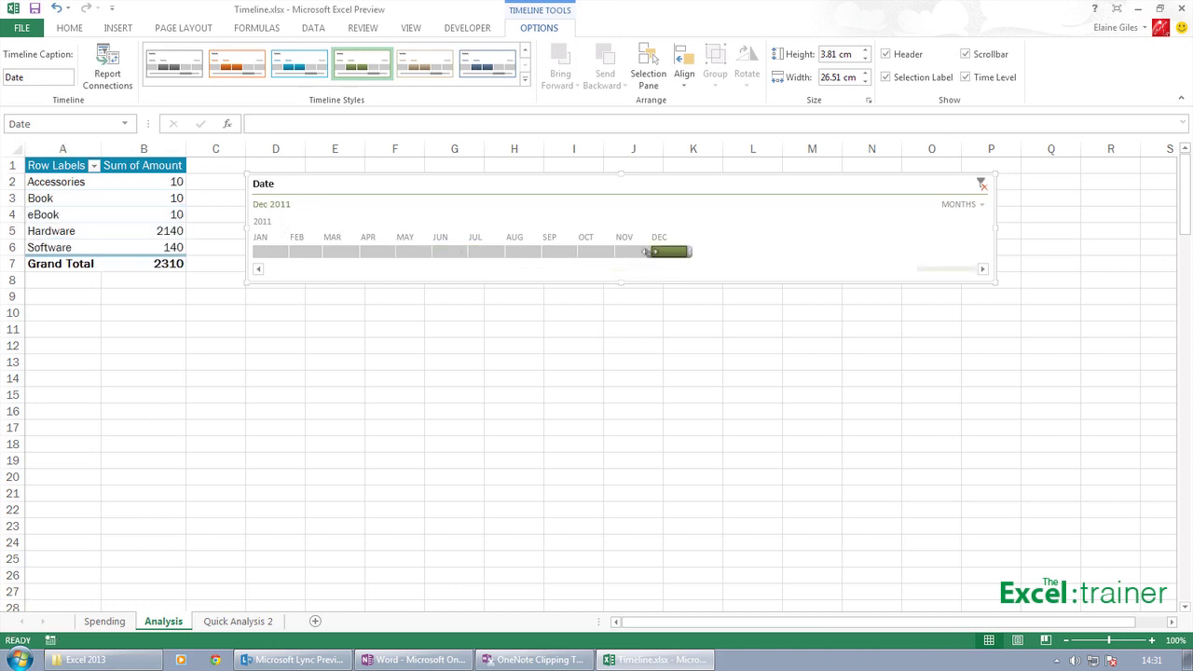
{"action": "left_click_drag", "start_coordinate": [626, 251], "coordinate": [576, 251]}
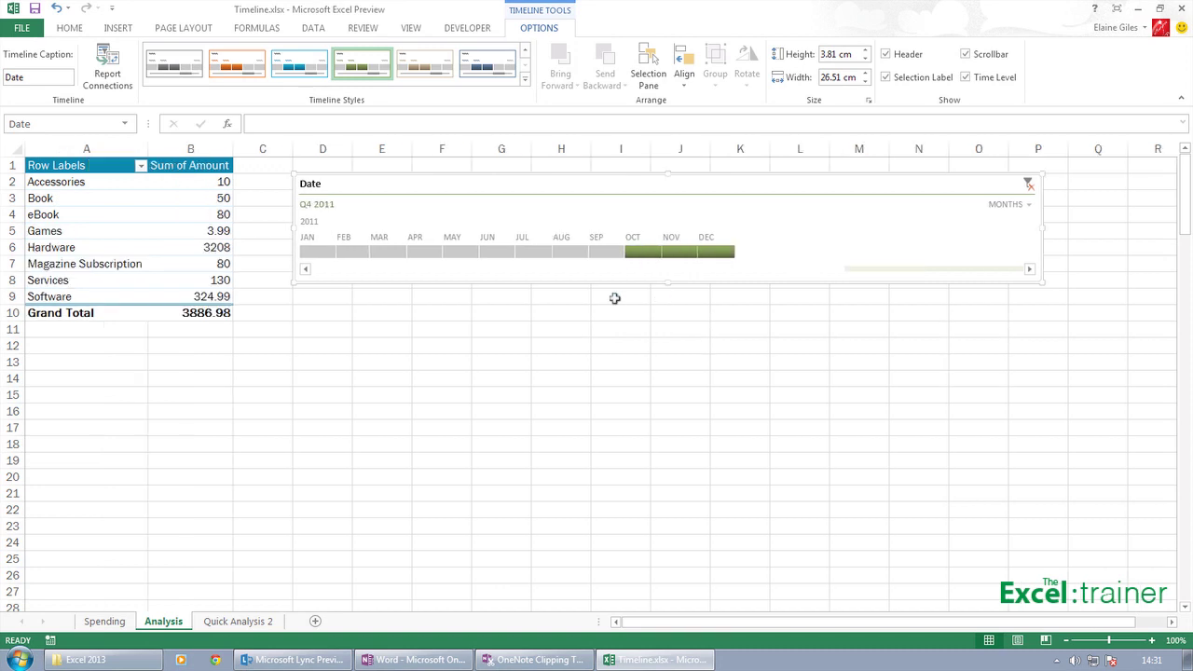
- Switch the timeline to DAYS and filter the pivot to 13–29 December 2011, totalling 2160
{"action": "left_click", "coordinate": [1009, 204]}
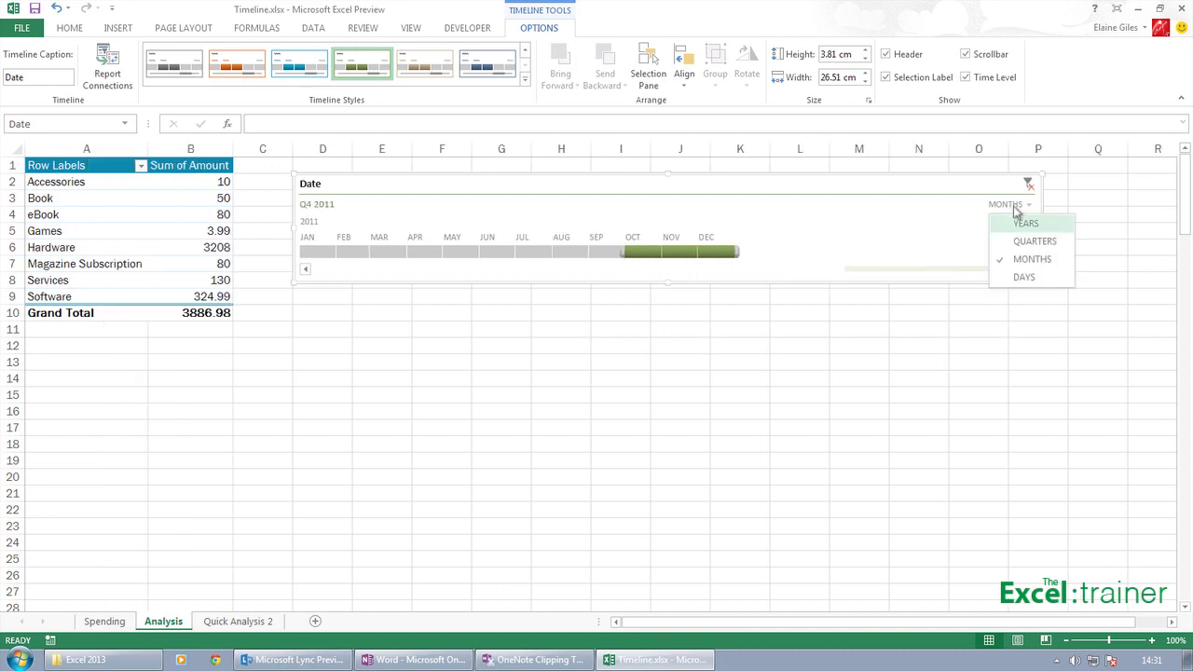
{"action": "left_click", "coordinate": [1024, 277]}
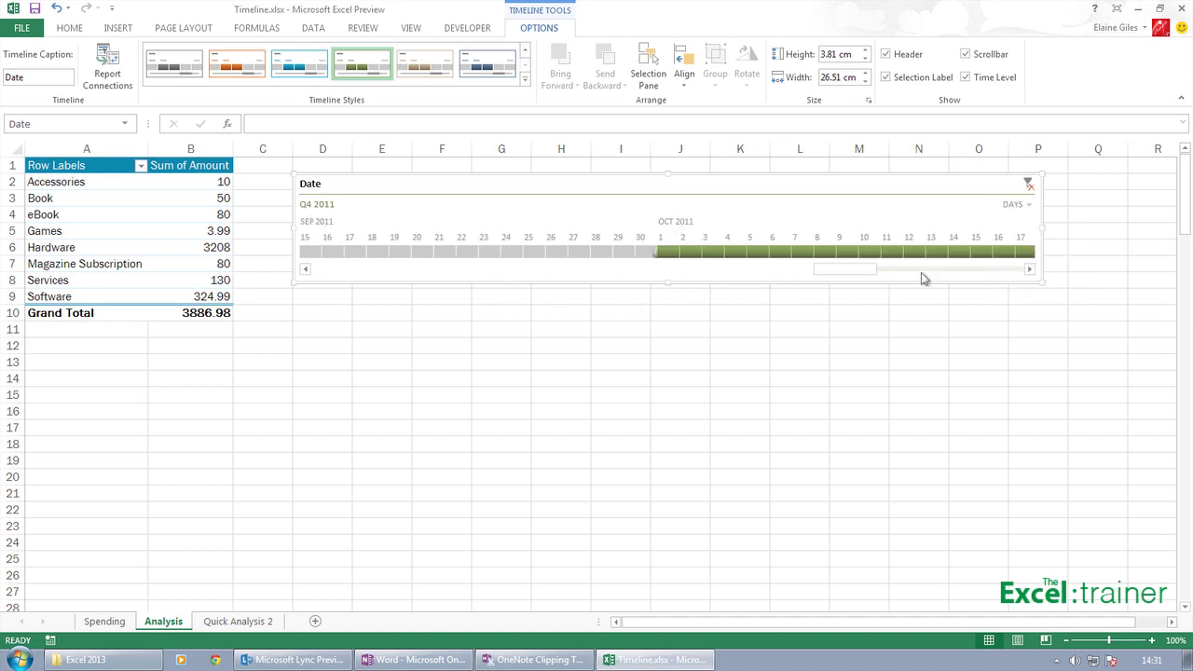
{"action": "left_click", "coordinate": [1017, 272]}
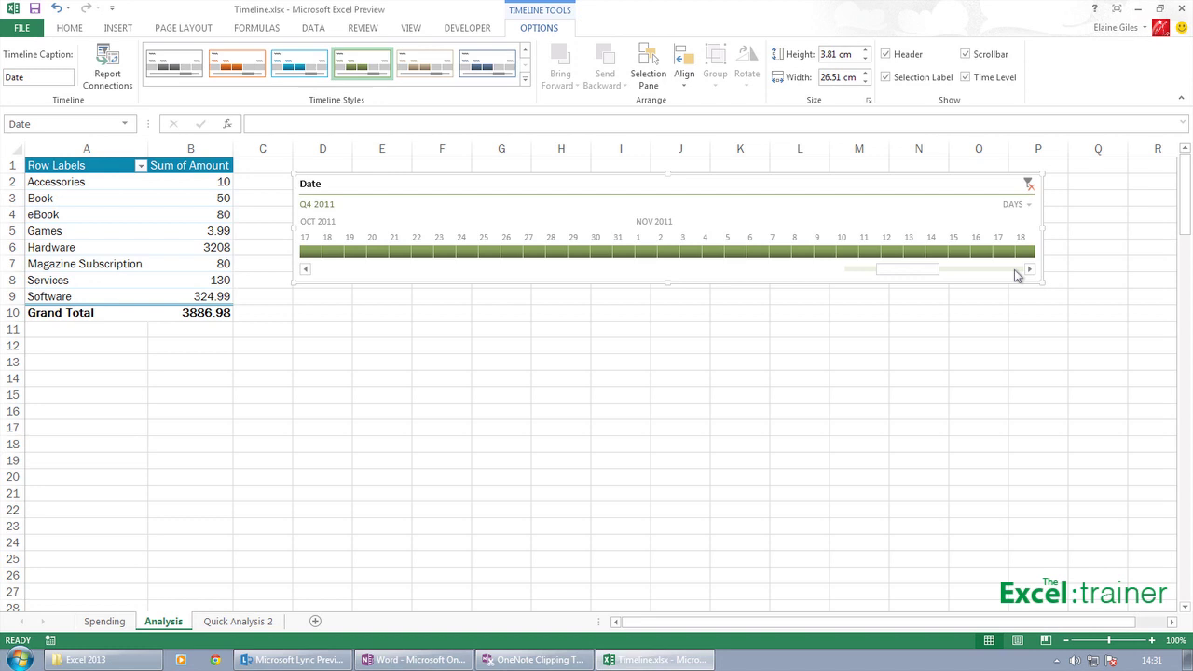
{"action": "left_click", "coordinate": [1014, 270]}
{"action": "left_click", "coordinate": [1014, 270]}
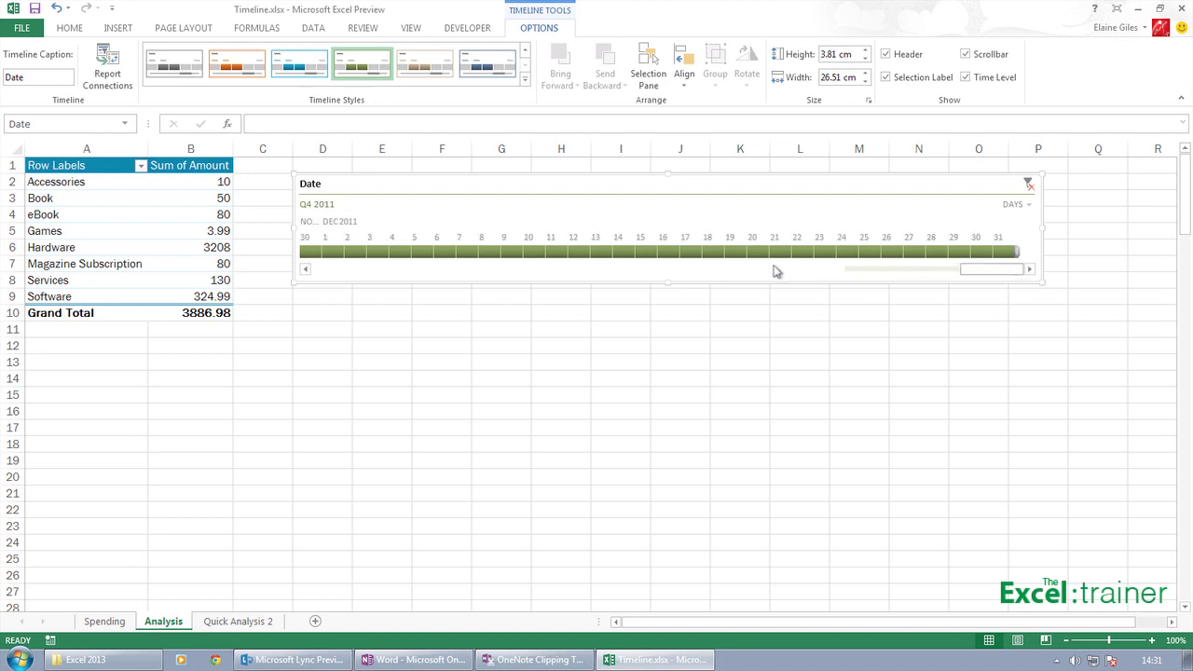
{"action": "left_click", "coordinate": [601, 252]}
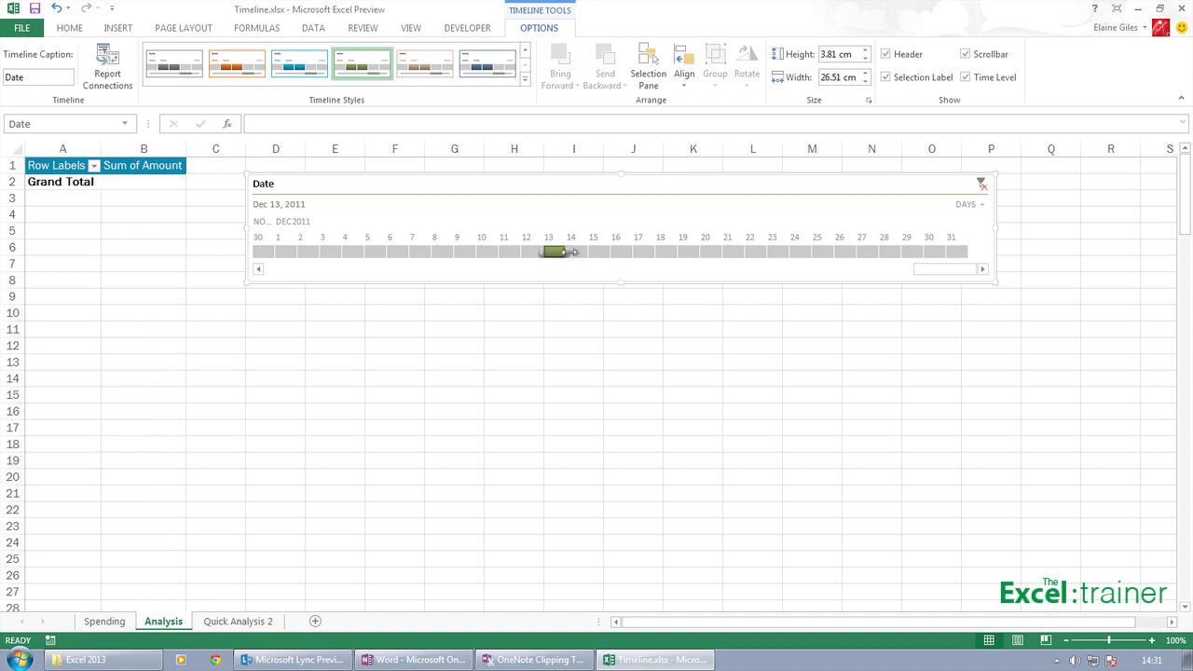
{"action": "left_click_drag", "start_coordinate": [568, 252], "coordinate": [919, 256]}
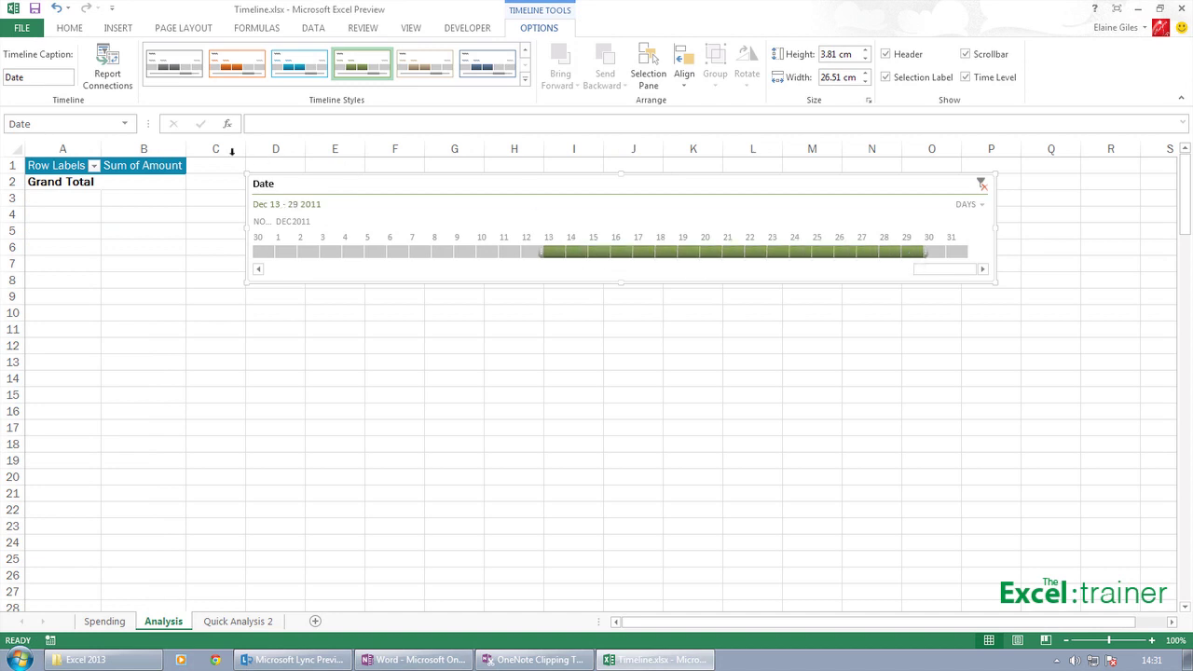
{"action": "mouse_move", "coordinate": [152, 248]}
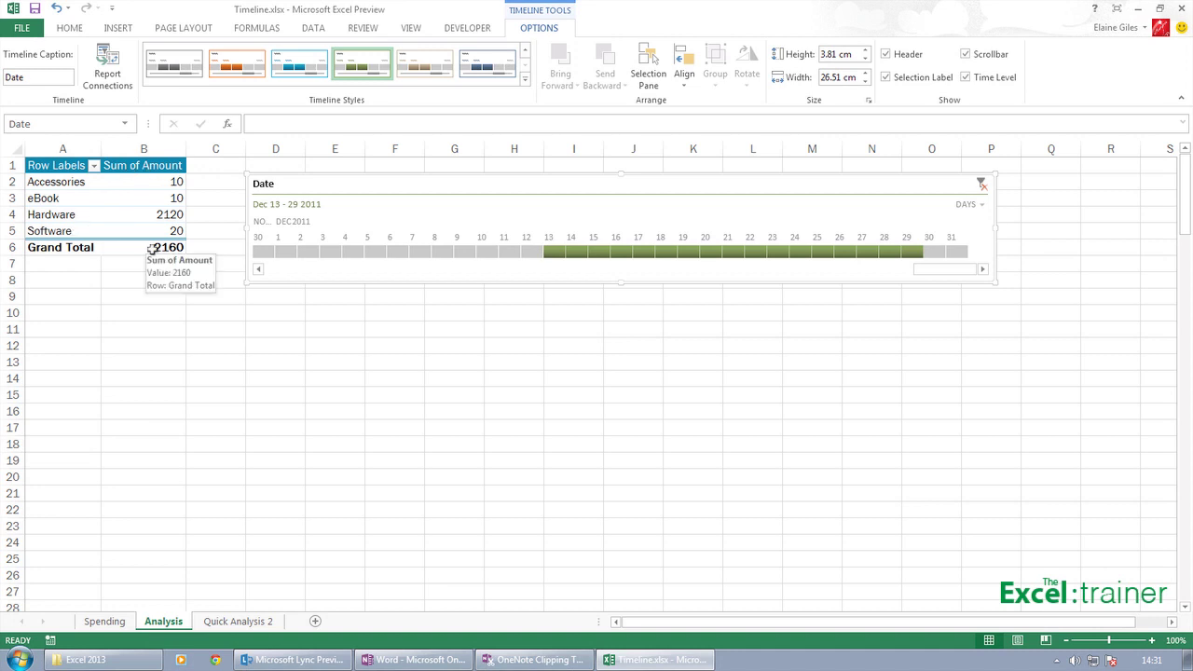
- Move the Date field into the pivot's report filters and look through its date list
{"action": "left_click", "coordinate": [138, 215]}
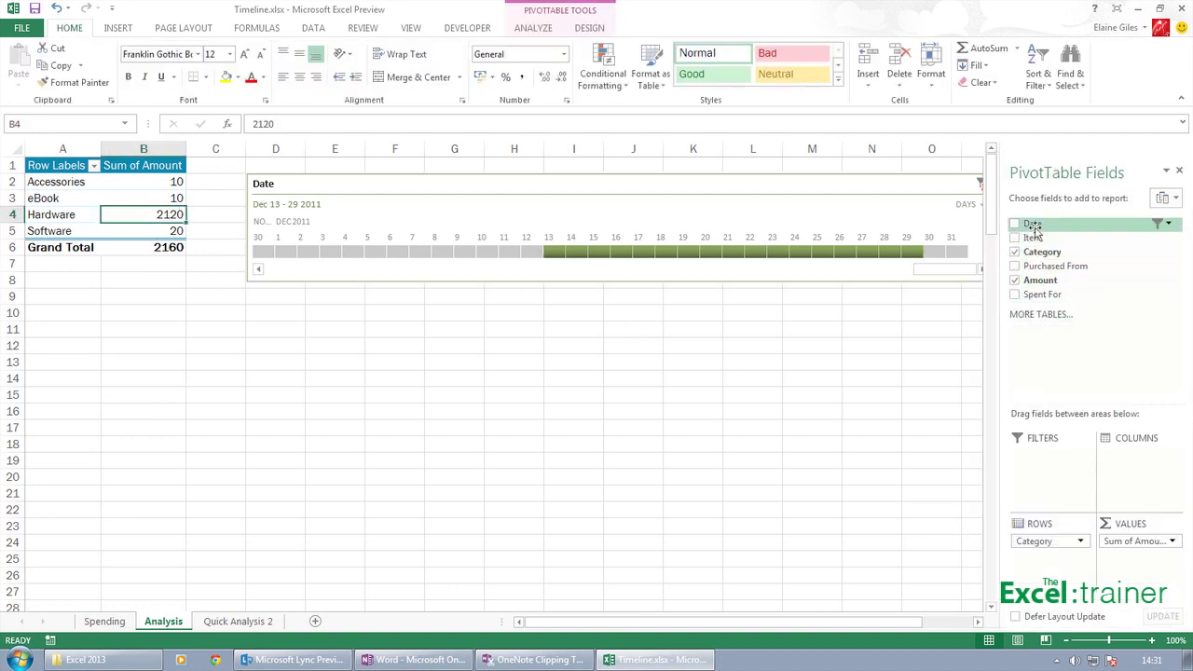
{"action": "left_click_drag", "start_coordinate": [1031, 224], "coordinate": [1035, 452]}
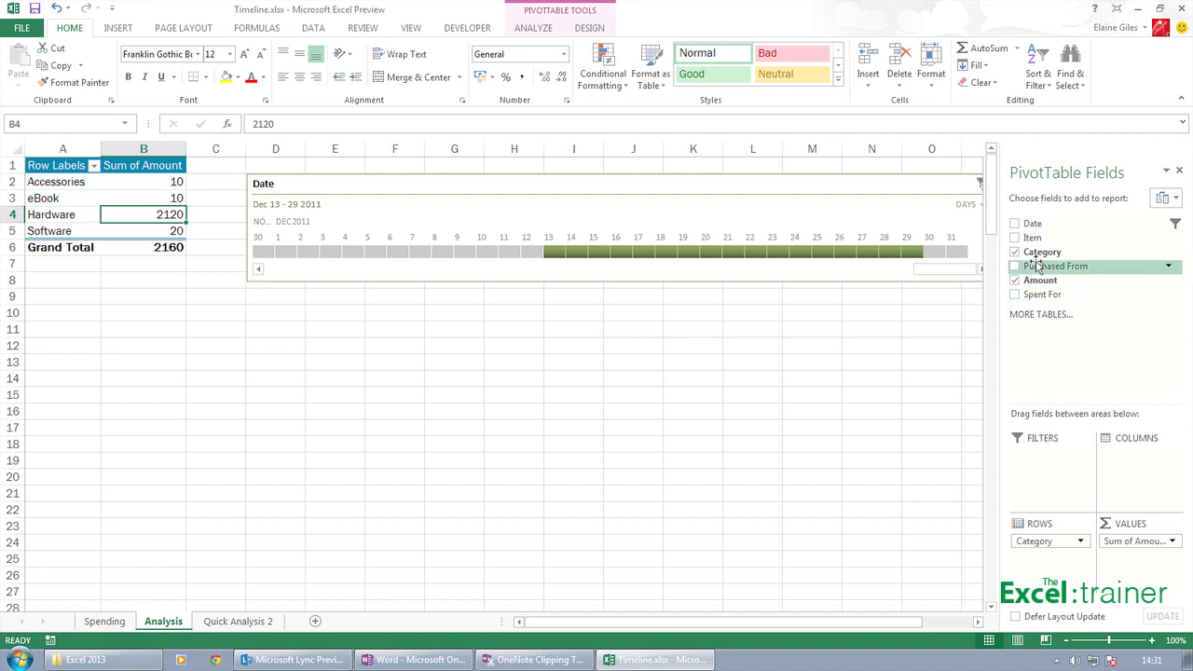
{"action": "left_click_drag", "start_coordinate": [1031, 223], "coordinate": [1048, 466]}
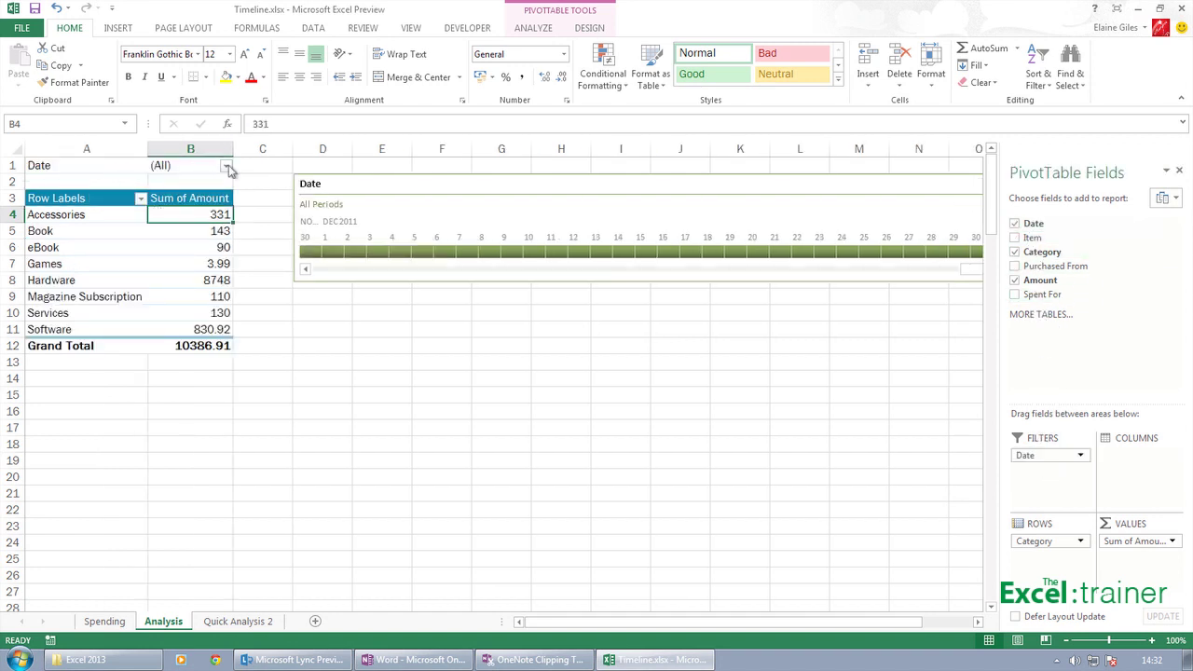
{"action": "left_click", "coordinate": [226, 166]}
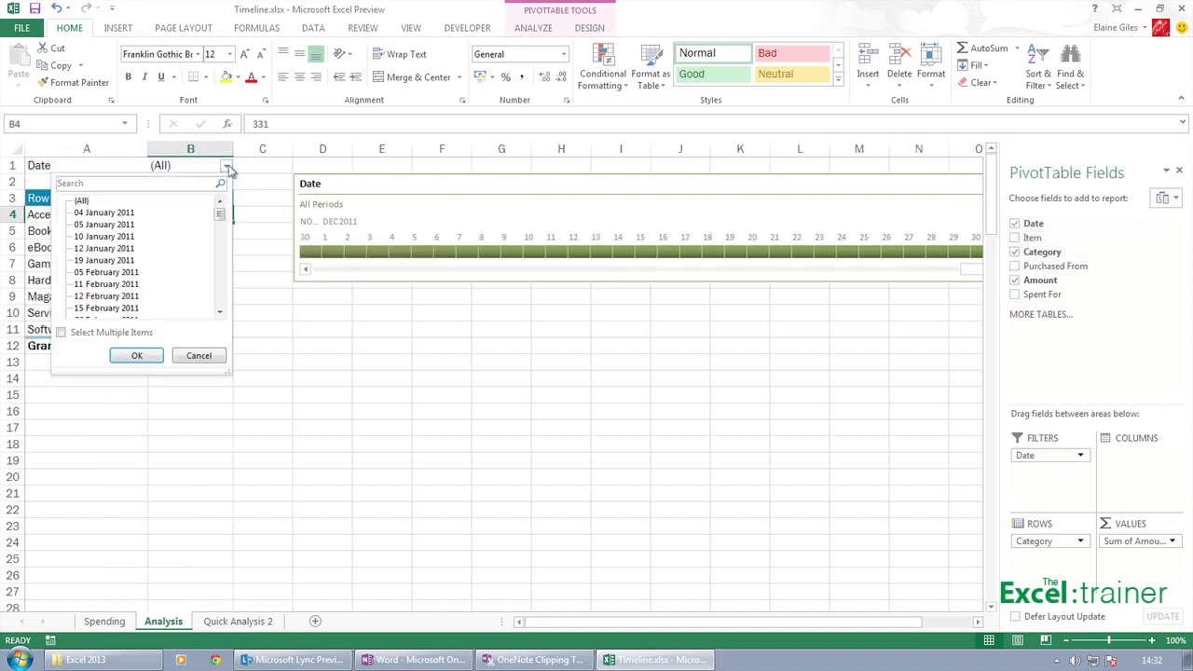
{"action": "left_click", "coordinate": [198, 356]}
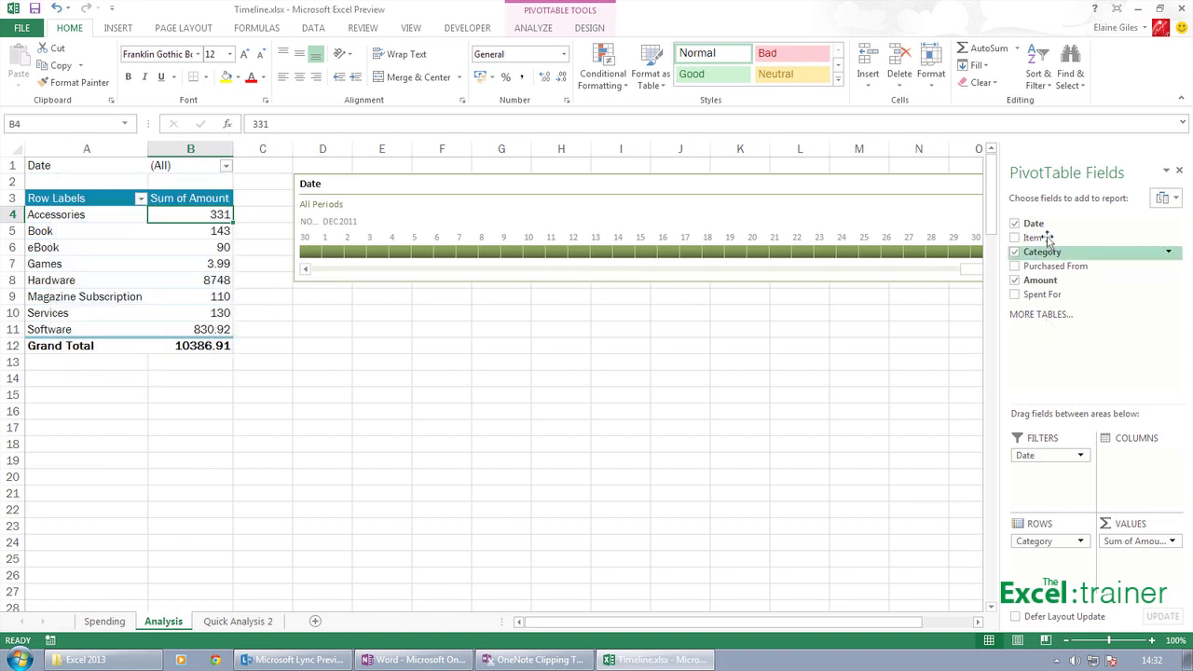
- Try the 04 January 2011 date filter, then leave all eight categories showing, totalling 10386.91
{"action": "left_click", "coordinate": [225, 166]}
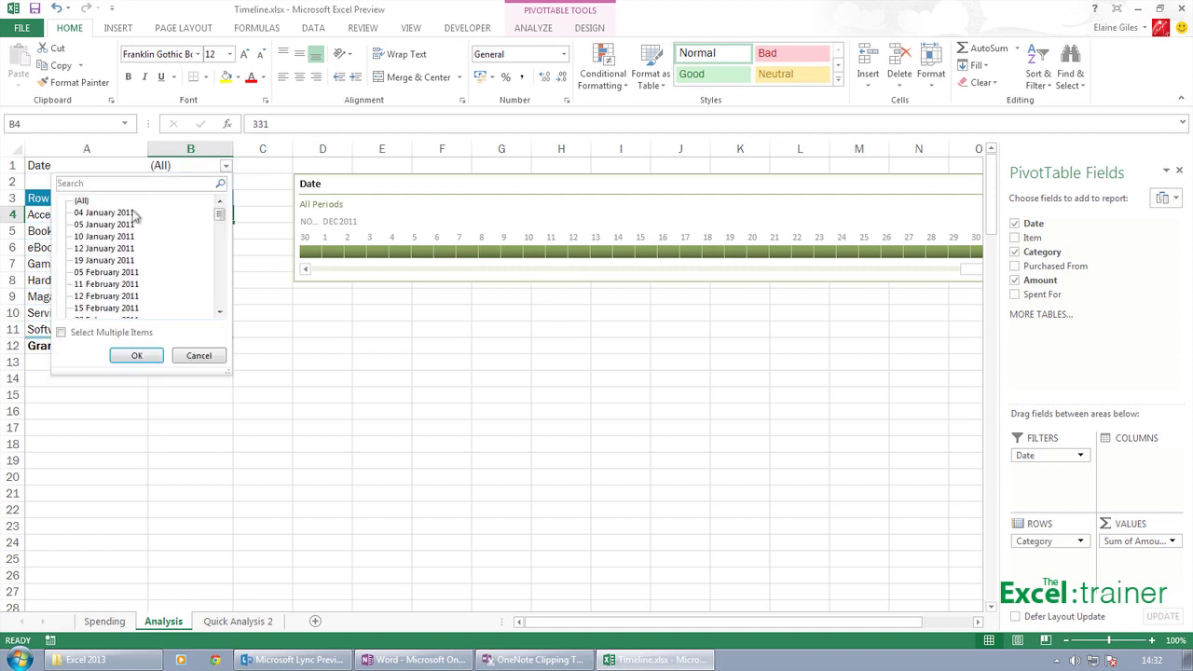
{"action": "left_click", "coordinate": [136, 213]}
{"action": "left_click", "coordinate": [136, 356]}
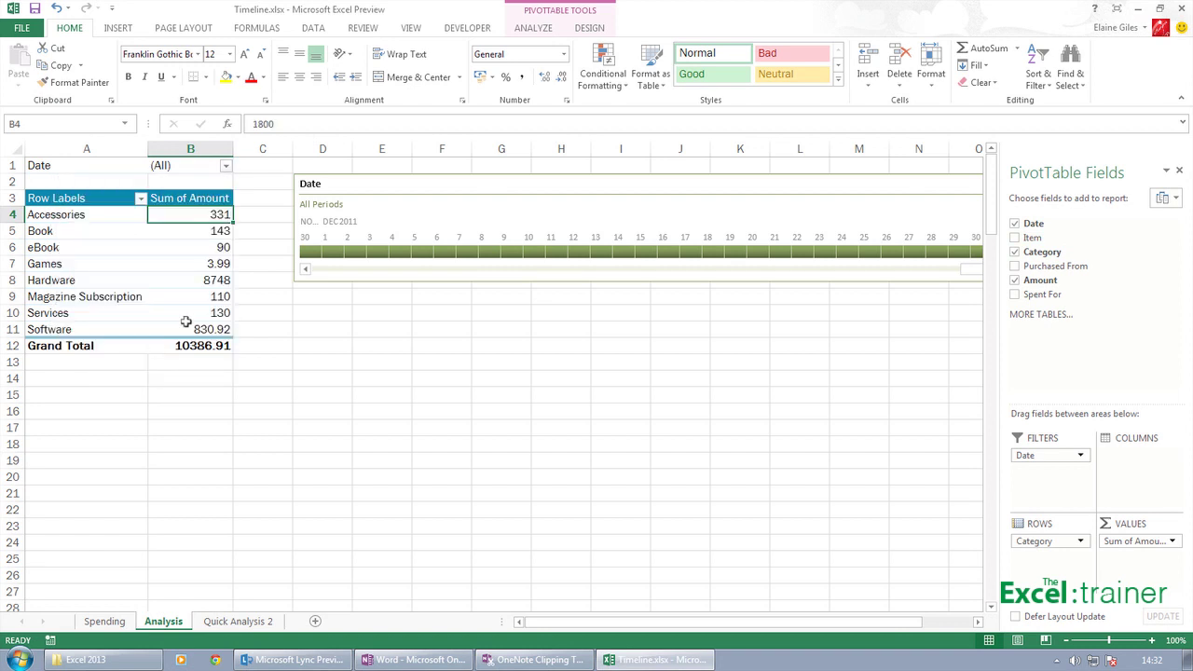
{"action": "left_click", "coordinate": [200, 167]}
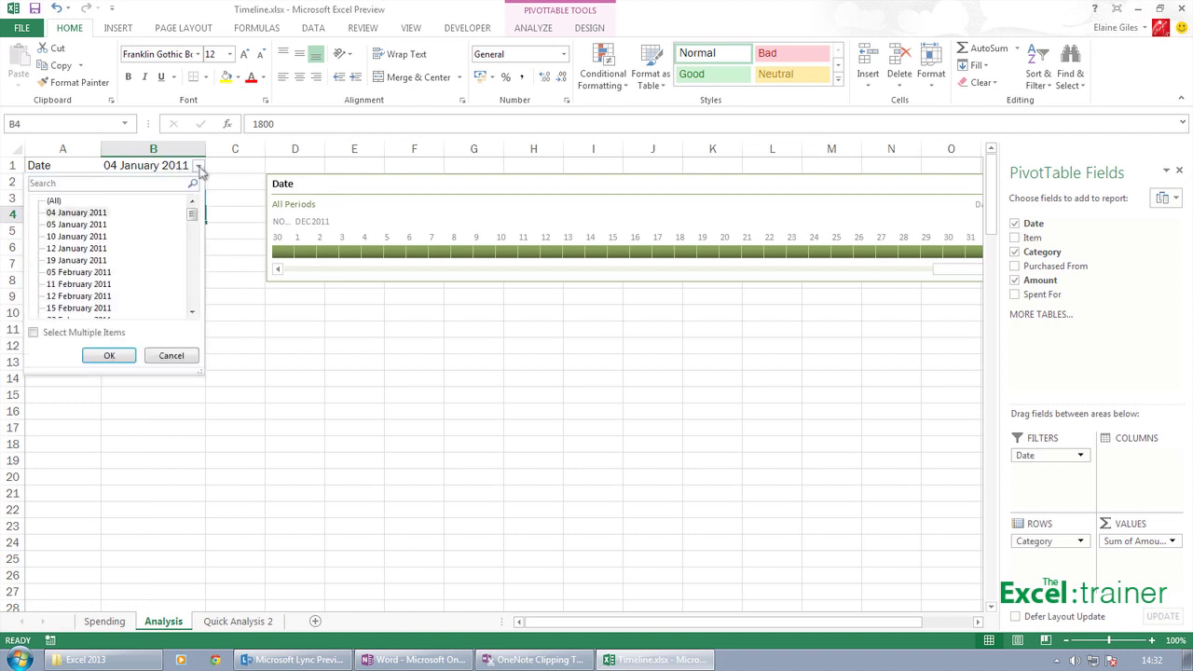
{"action": "left_click", "coordinate": [172, 357]}
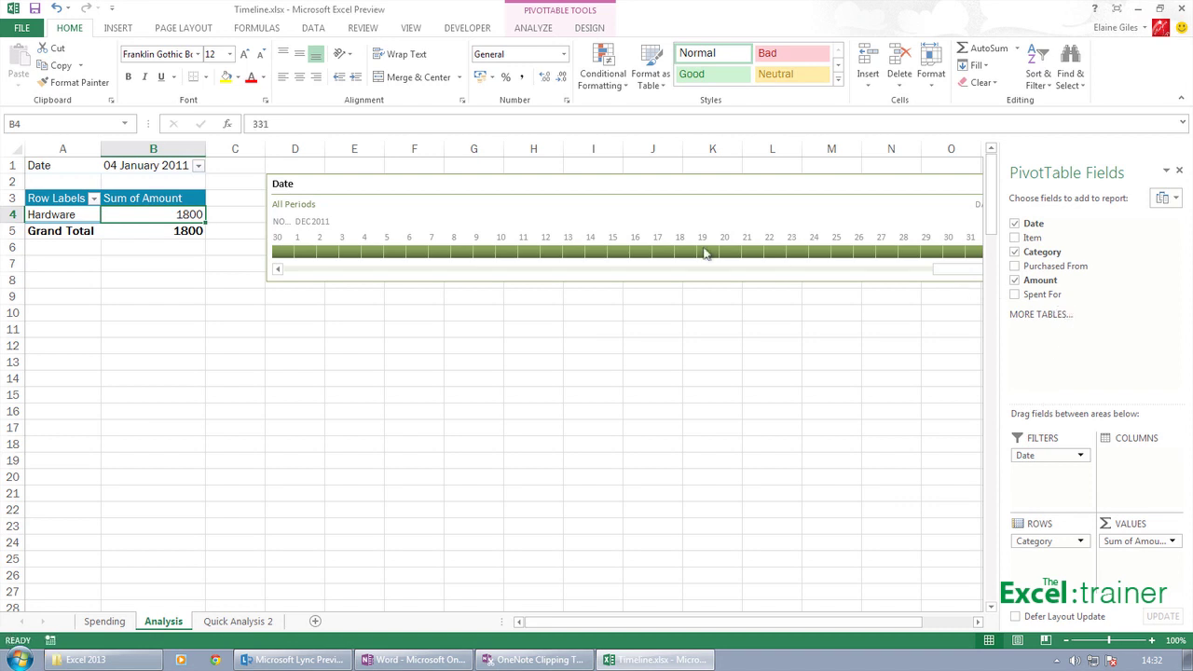
{"action": "left_click", "coordinate": [602, 314]}
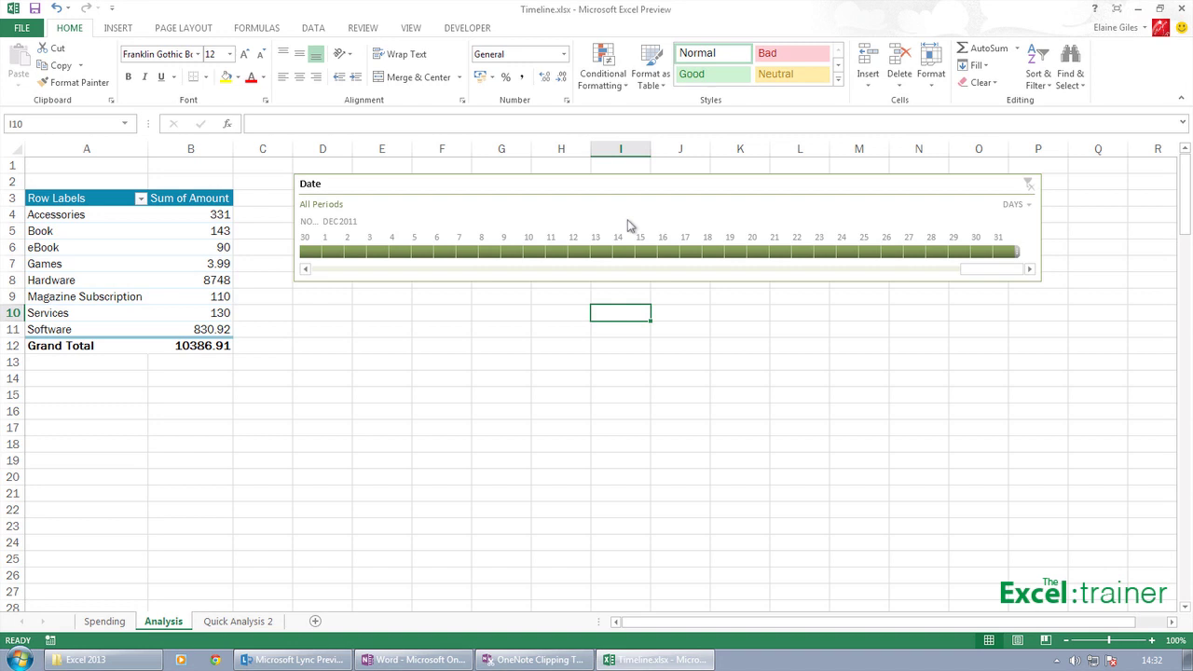
{"action": "left_click", "coordinate": [572, 328]}
- Insert a second Date timeline for the pivot table
{"action": "left_click", "coordinate": [167, 235]}
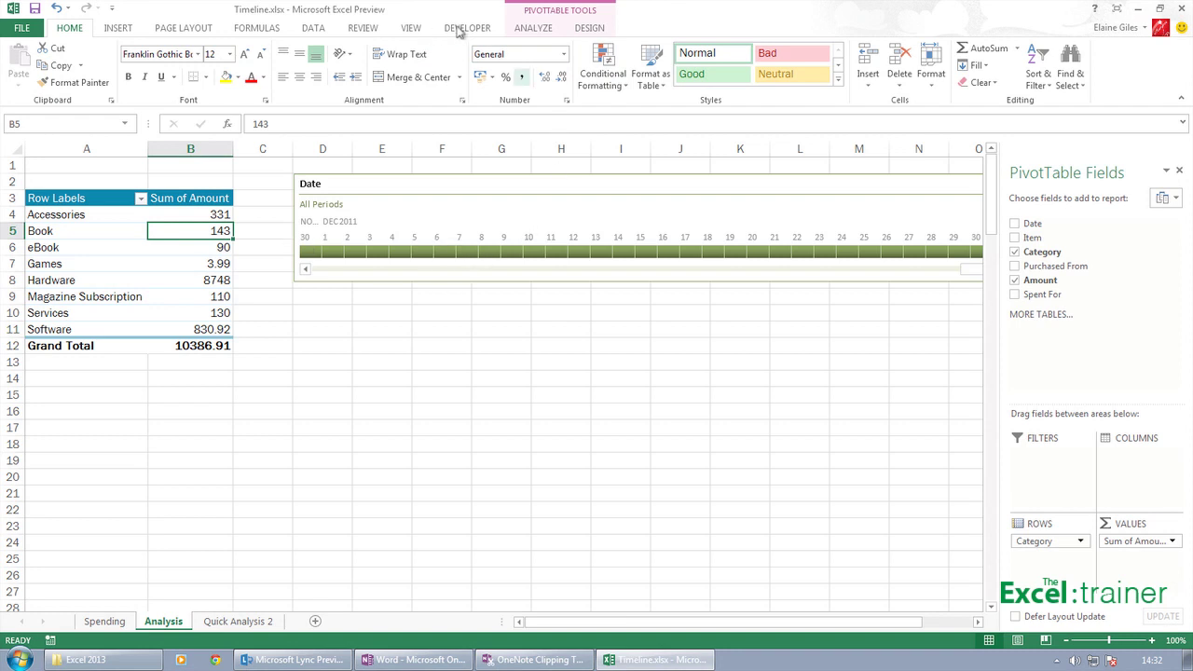
{"action": "left_click", "coordinate": [123, 28]}
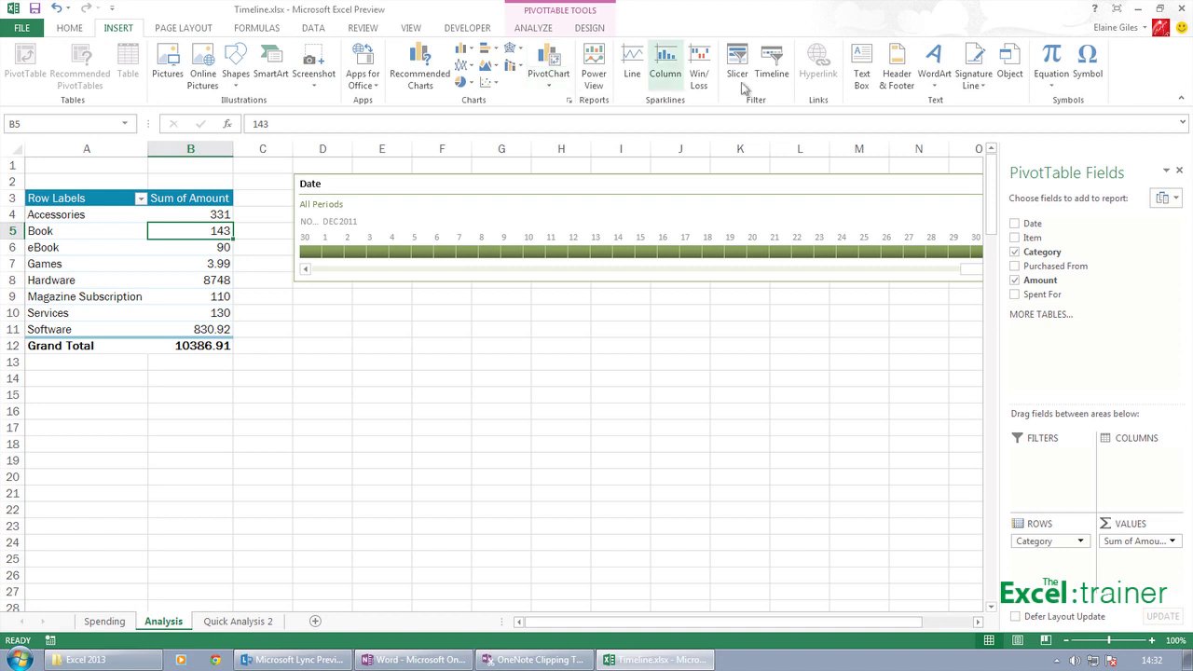
{"action": "left_click", "coordinate": [772, 67]}
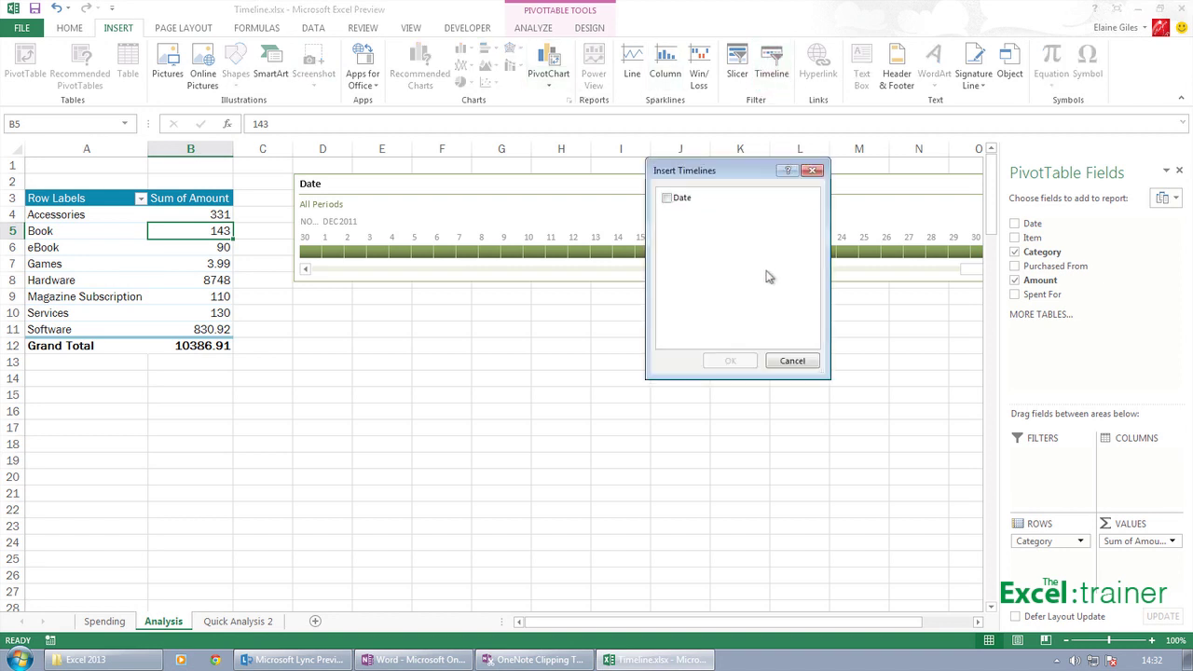
{"action": "left_click", "coordinate": [668, 197]}
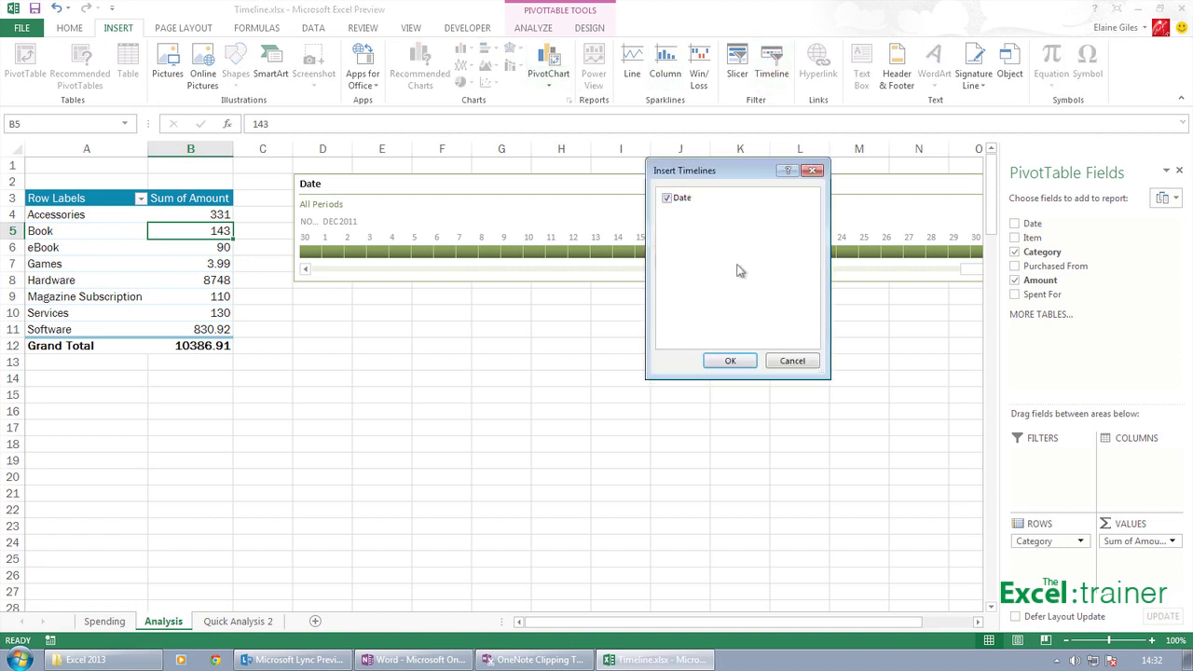
{"action": "left_click", "coordinate": [731, 361]}
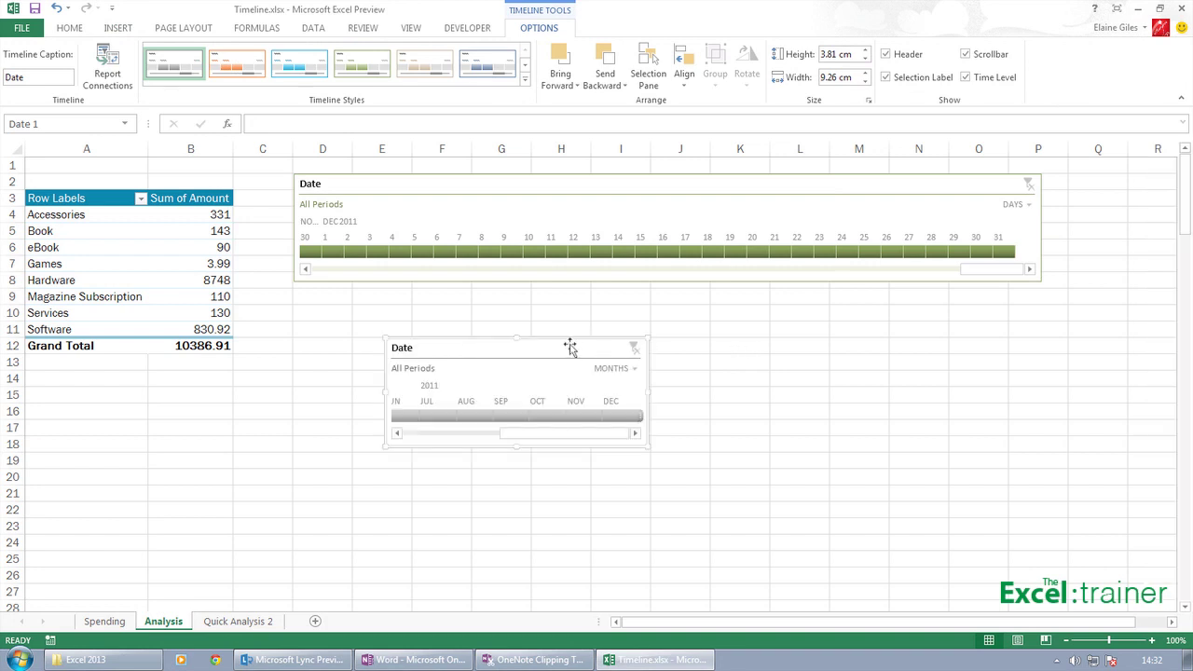
- Place the new timeline below the first, widen it to match, and show it by QUARTERS
{"action": "left_click_drag", "start_coordinate": [526, 347], "coordinate": [477, 315]}
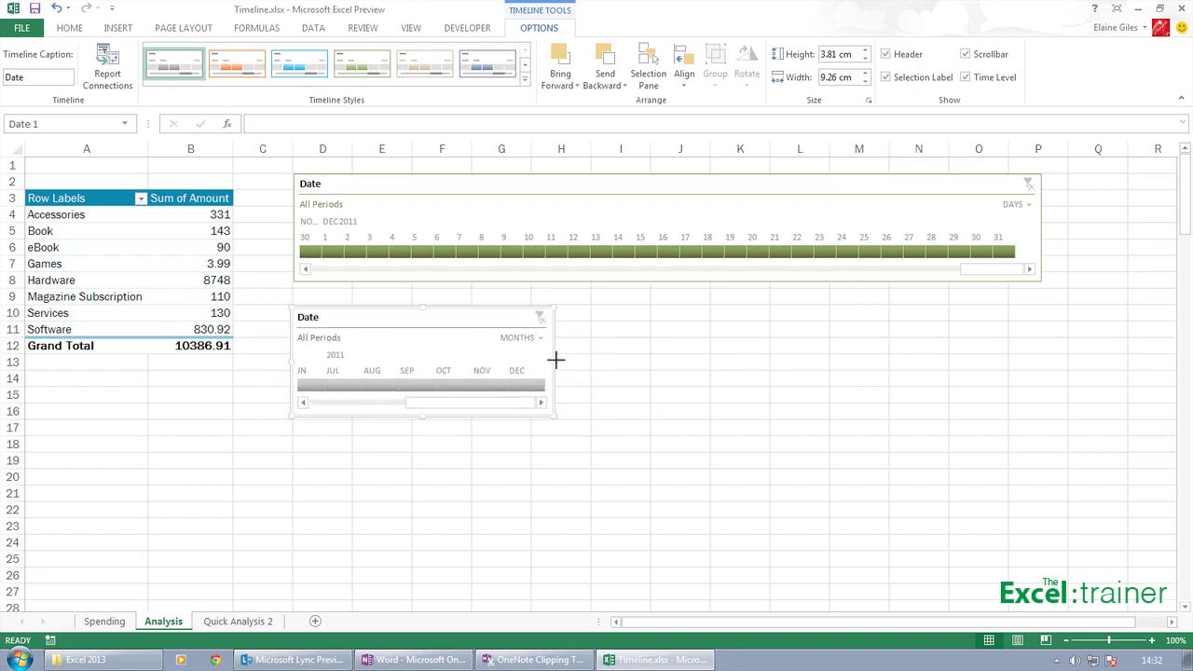
{"action": "left_click_drag", "start_coordinate": [556, 359], "coordinate": [1042, 359]}
{"action": "left_click", "coordinate": [1019, 347]}
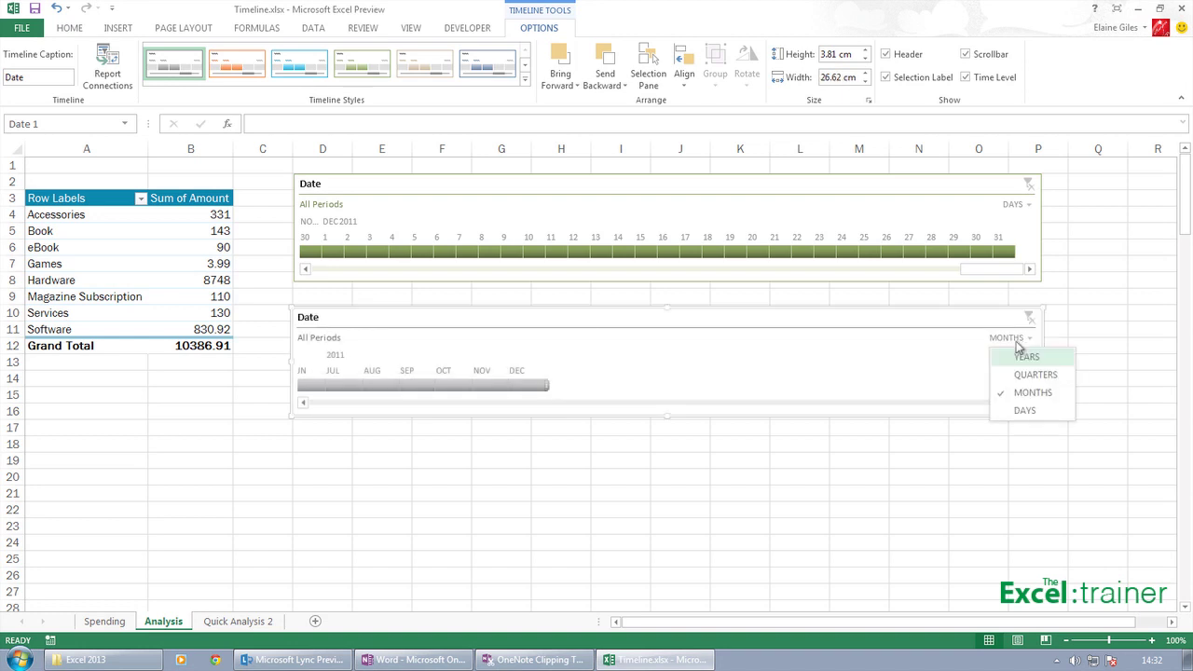
{"action": "left_click", "coordinate": [1020, 374]}
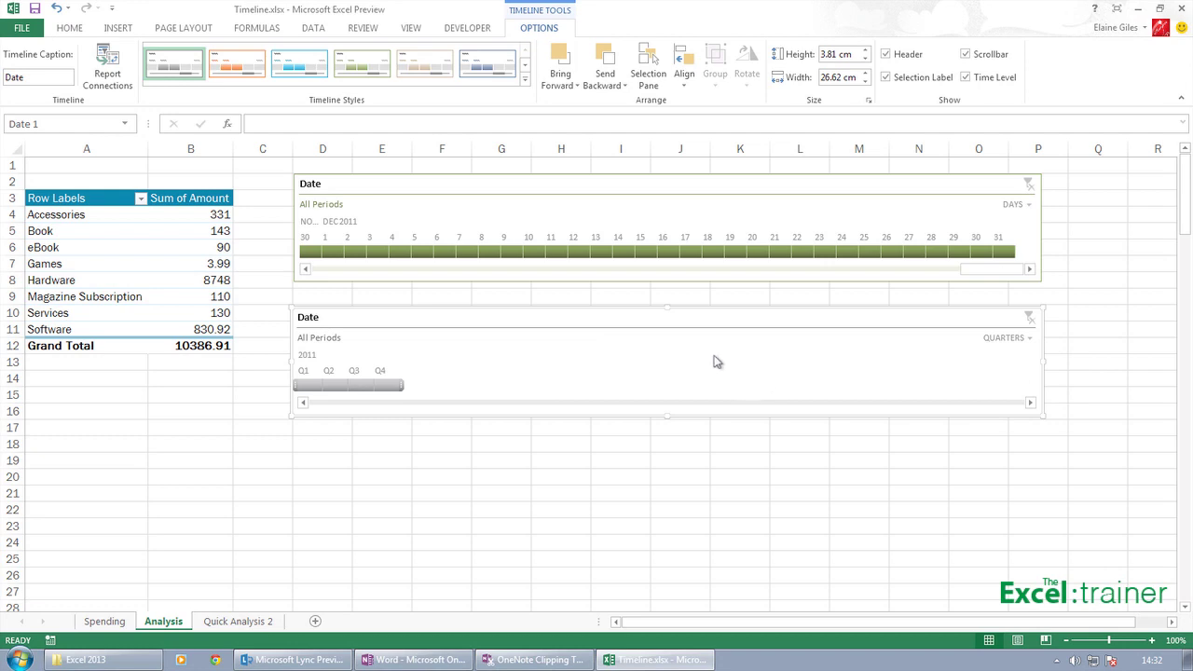